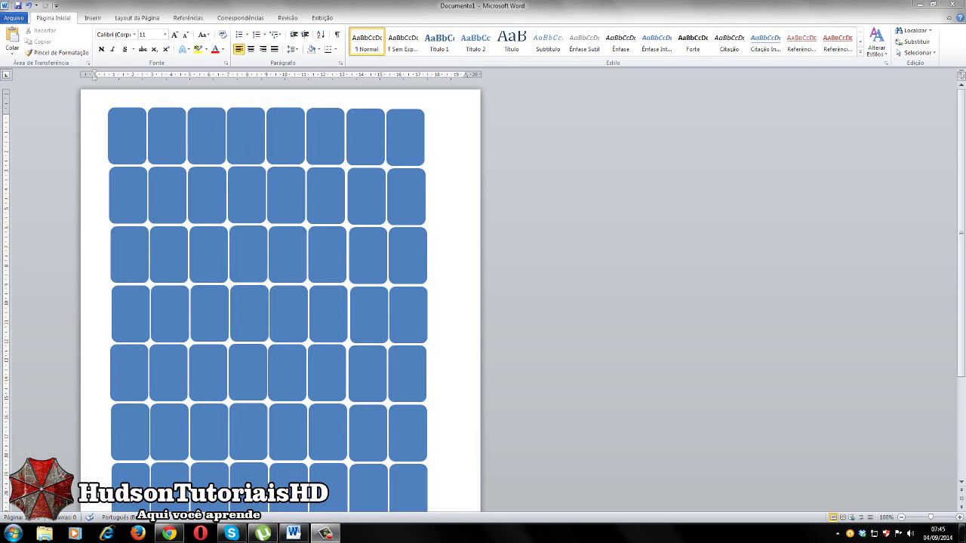
- Close the rectangle-grid document without saving and start Word with a new blank document
left_click(954, 4)
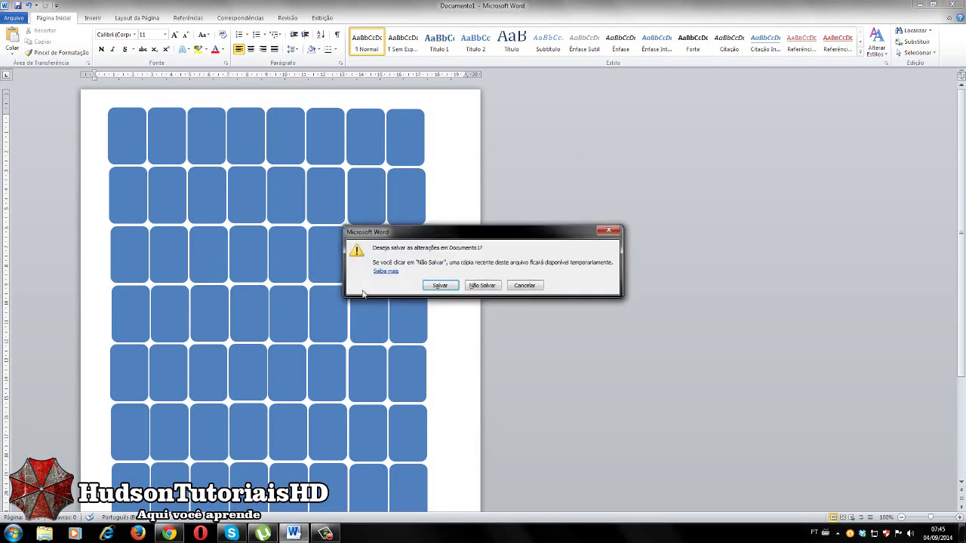
left_click(490, 287)
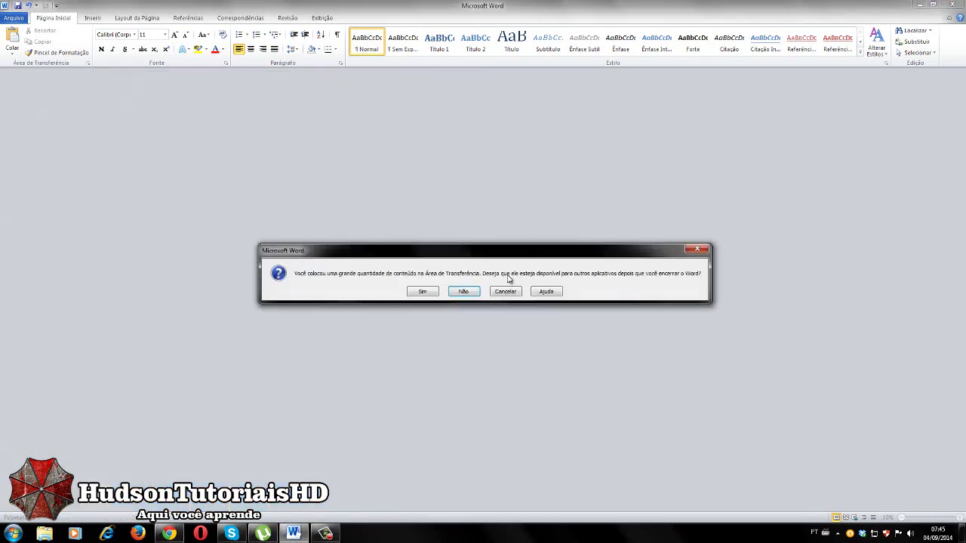
left_click(471, 292)
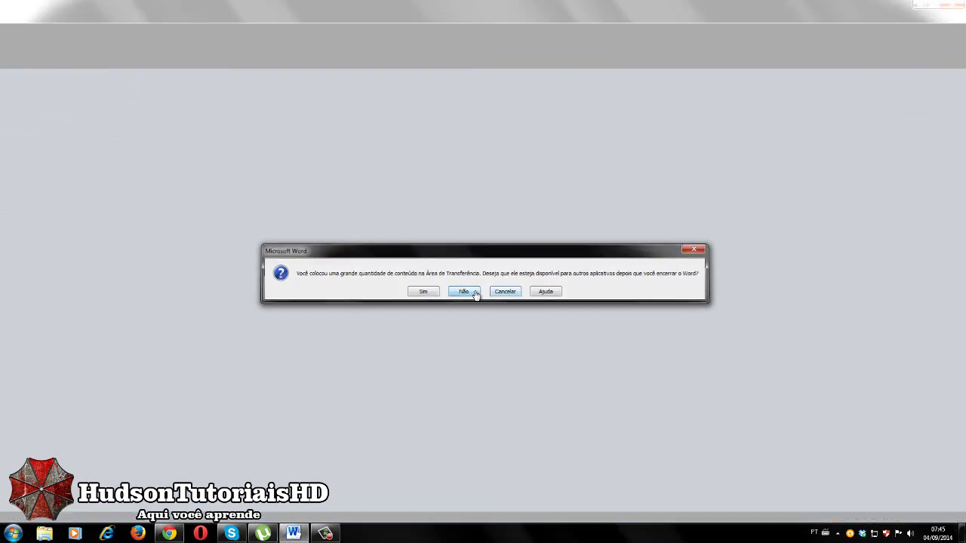
left_click(13, 534)
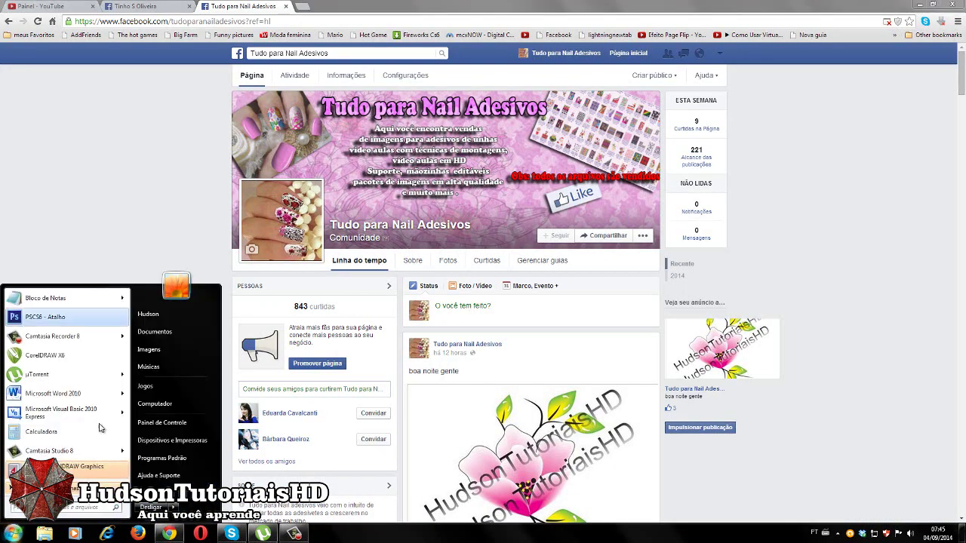
left_click(57, 396)
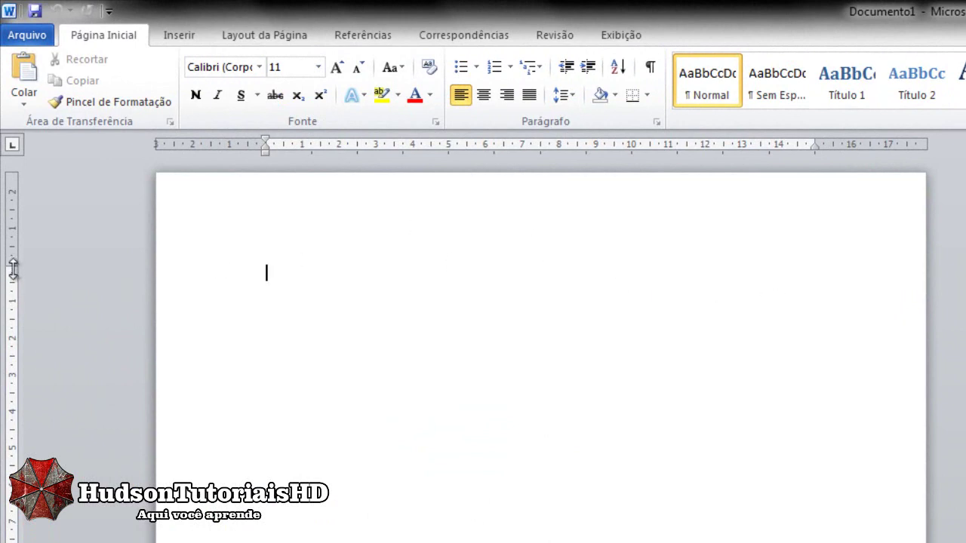
- Narrow the top, bottom, left and right margins on the rulers so the text area spans about 19 cm
left_click_drag(13, 264, 12, 200)
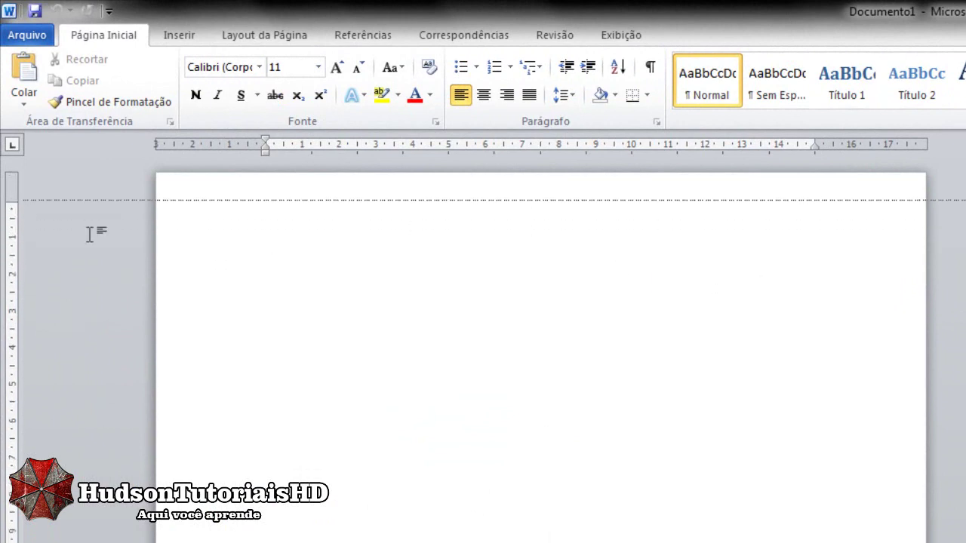
scroll(540, 347, "down", 3)
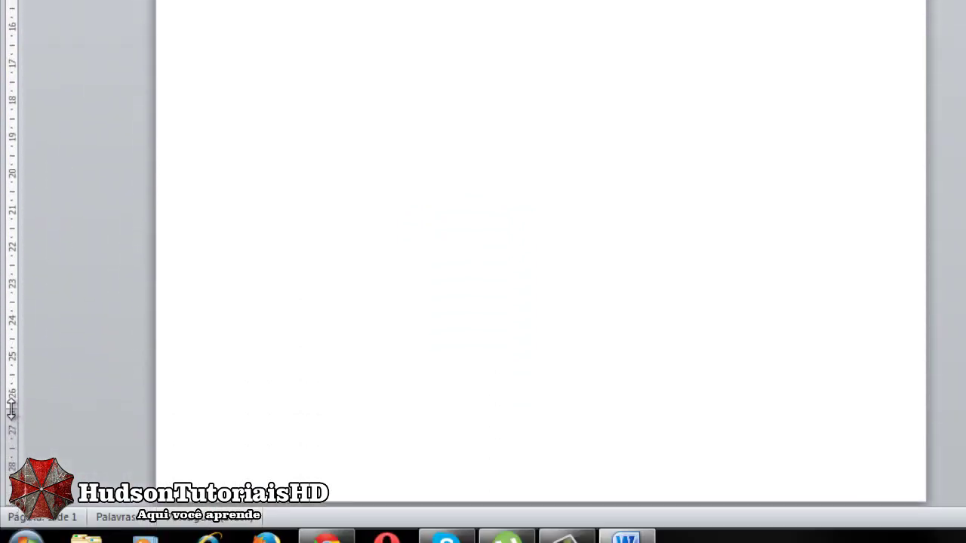
left_click_drag(16, 451, 17, 462)
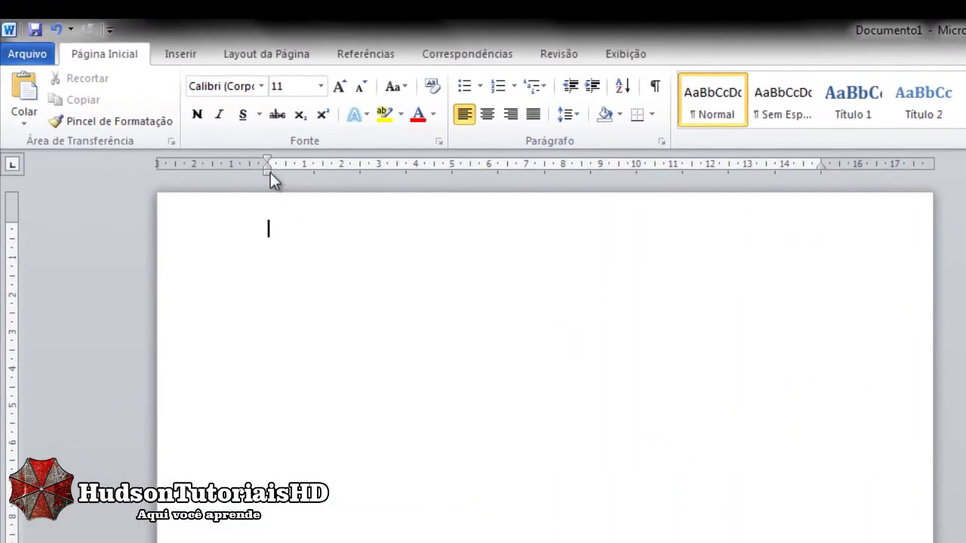
mouse_move(268, 169)
left_mouse_down()
mouse_move(204, 189)
mouse_move(195, 182)
left_mouse_up()
left_click_drag(266, 166, 195, 165)
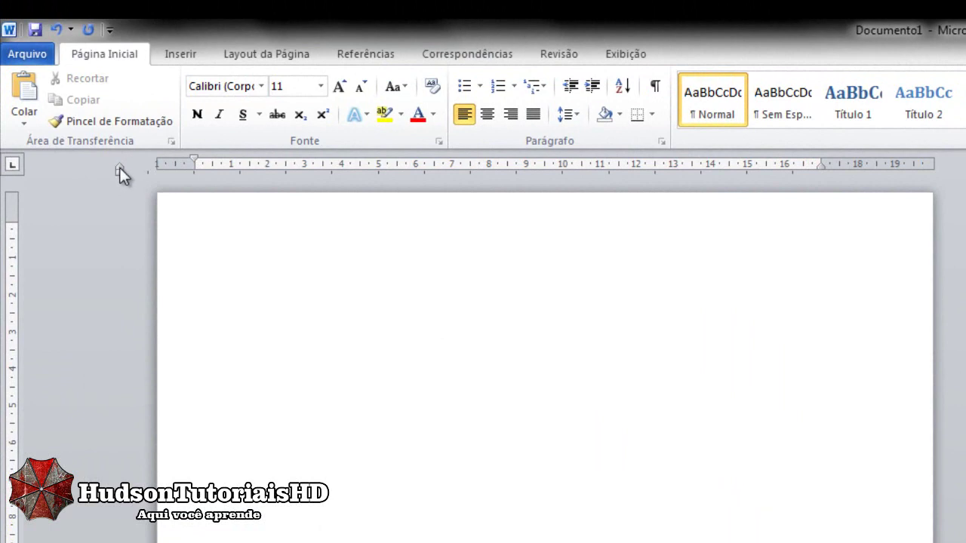
left_click_drag(119, 169, 192, 169)
left_click_drag(821, 163, 887, 163)
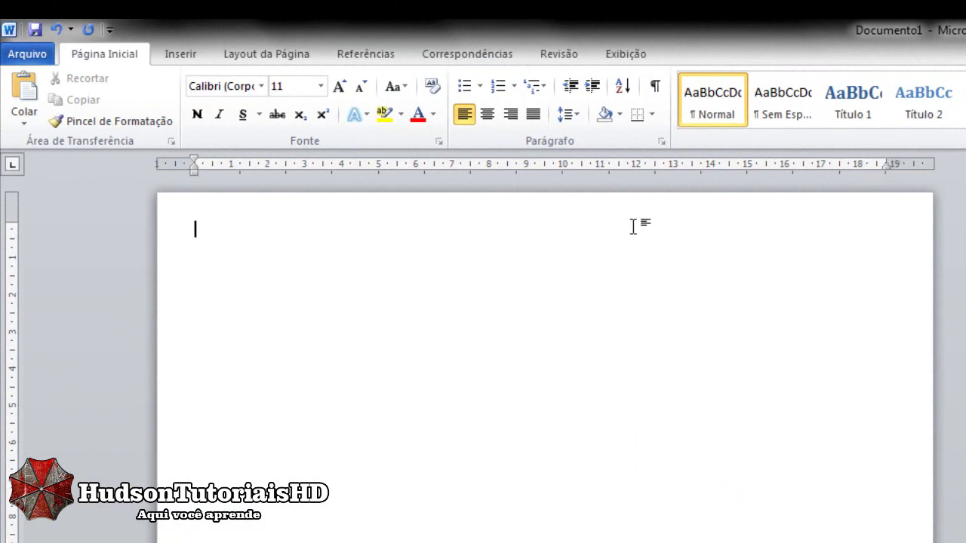
- Draw a rounded rectangle about 1.54 cm tall and 1.16 cm wide near the page's top-left
left_click(191, 59)
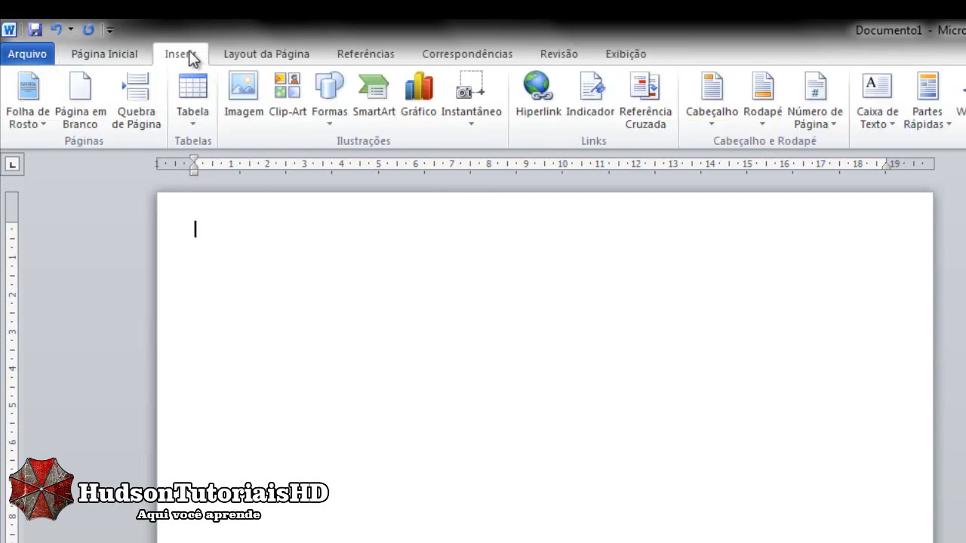
left_click(336, 121)
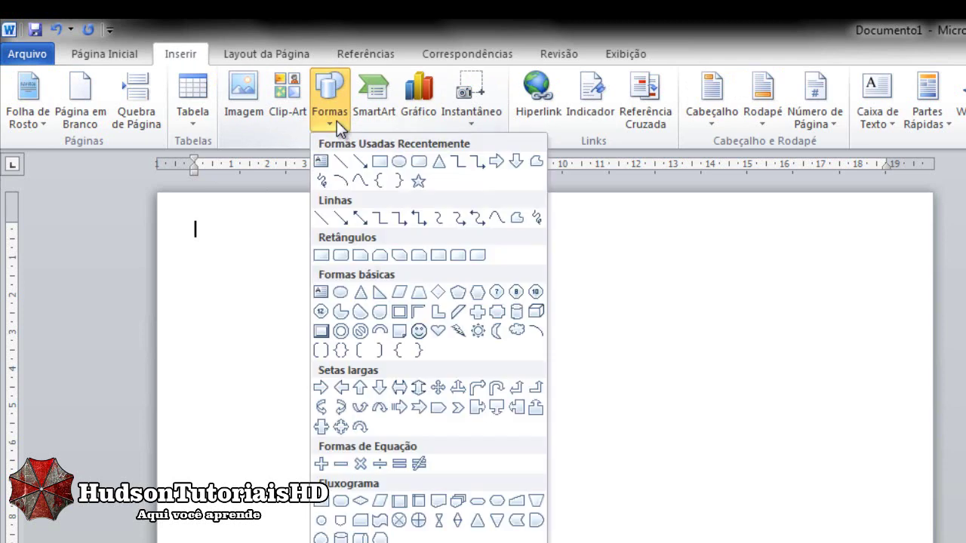
left_click(421, 163)
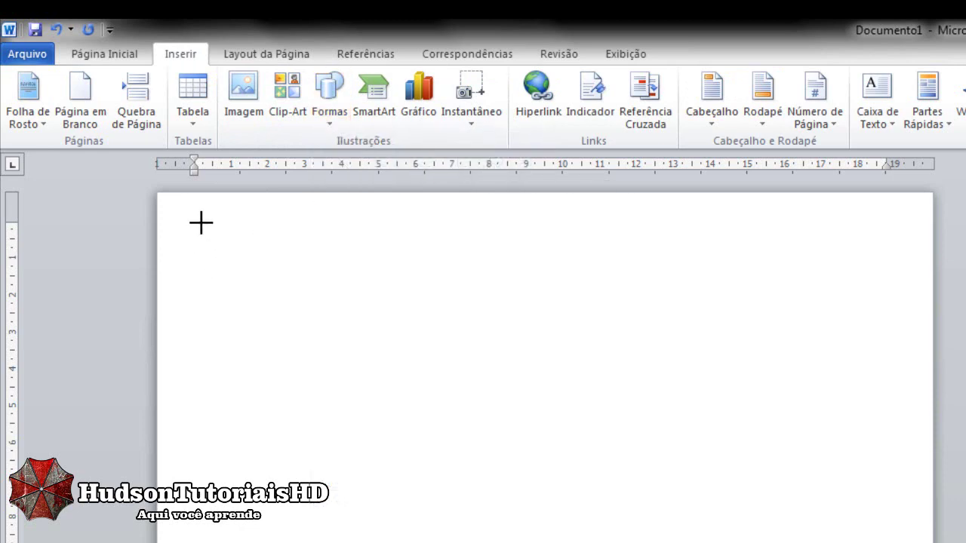
left_click_drag(201, 223, 244, 280)
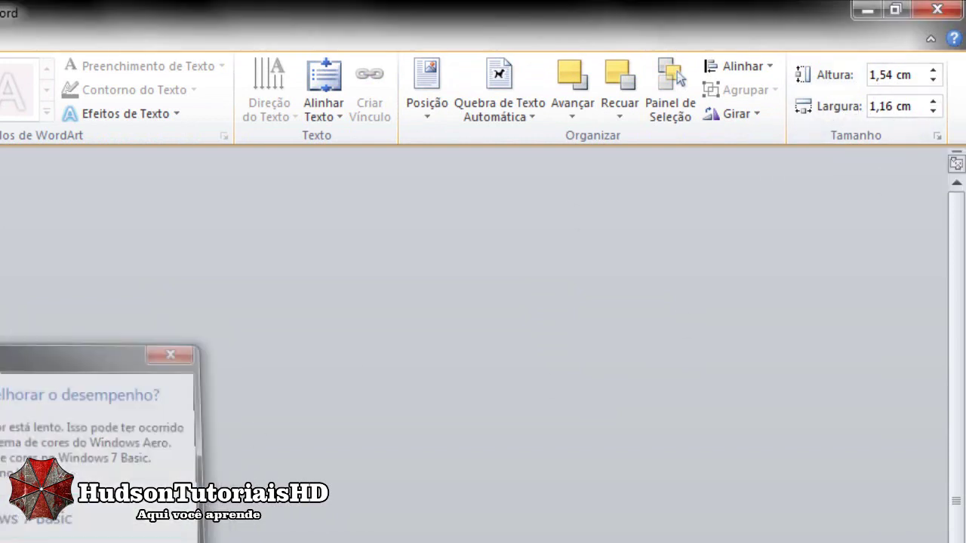
- Resize the rounded rectangle to 3 cm height and 2 cm width, and set its outline to Sem Contorno
double_click(894, 77)
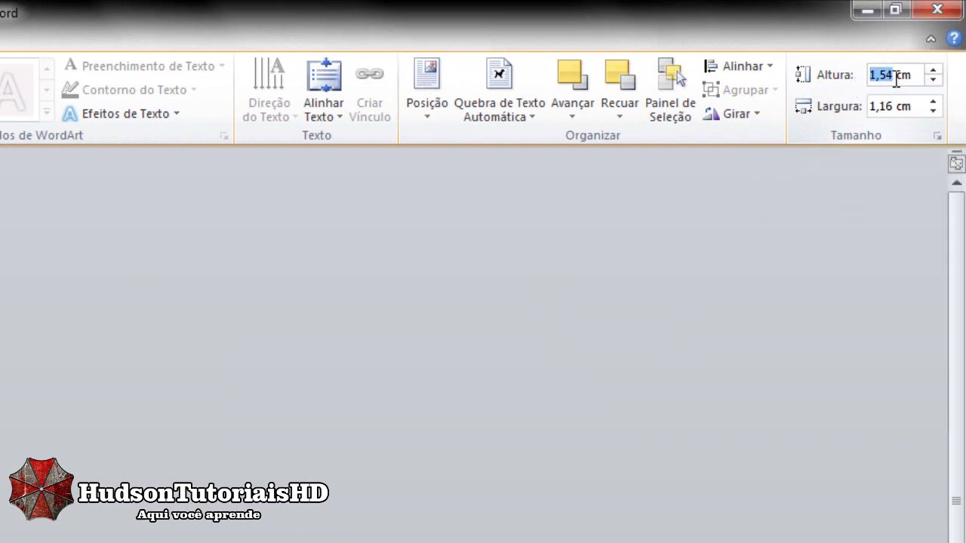
type("3")
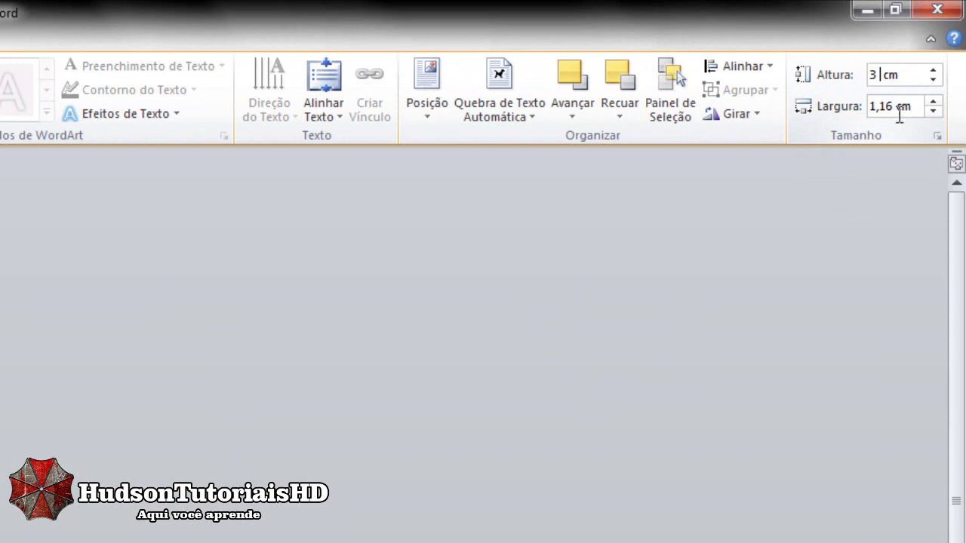
left_click(892, 106)
double_click(892, 107)
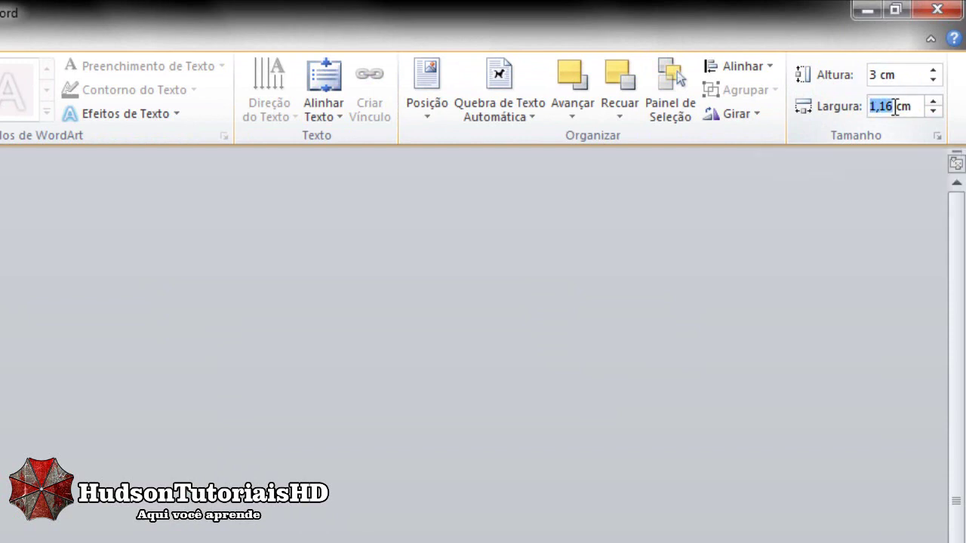
type("2")
key("Return")
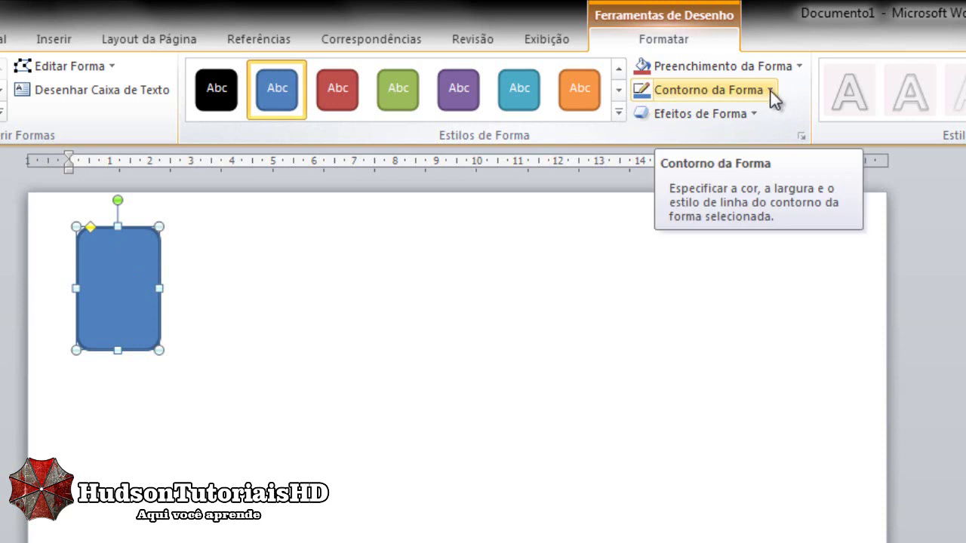
left_click(772, 91)
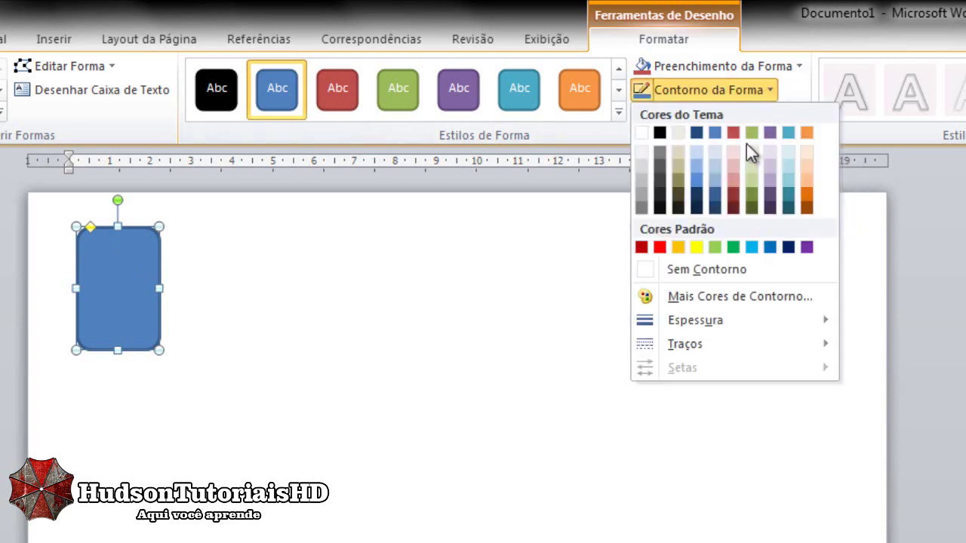
left_click(728, 270)
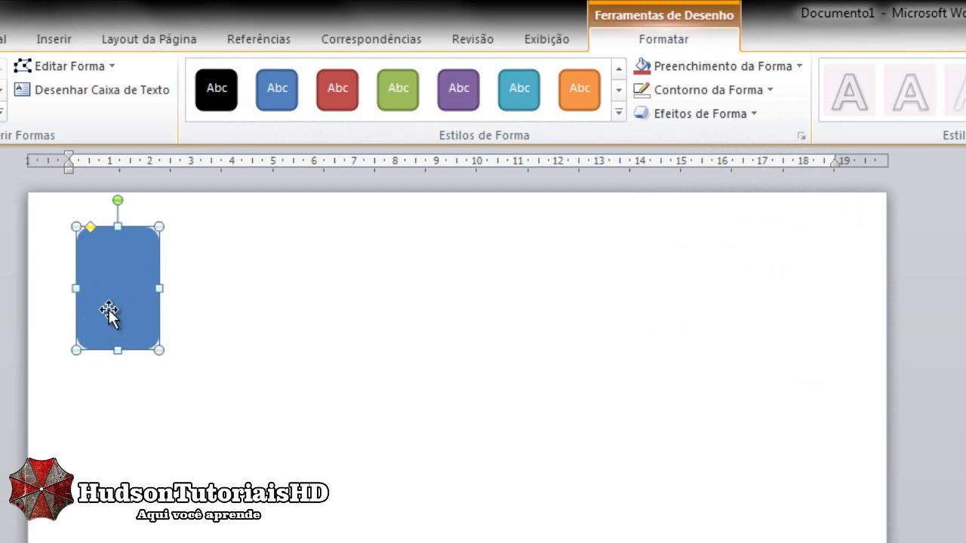
- Paste two copies of the rectangle and nudge them edge to edge, making three in a row
key("ctrl+v")
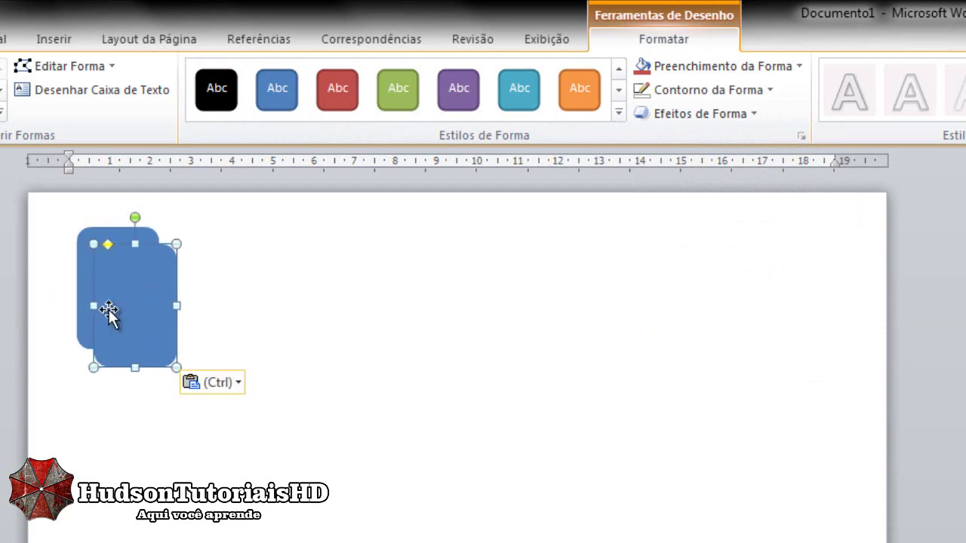
left_click_drag(113, 294, 196, 278)
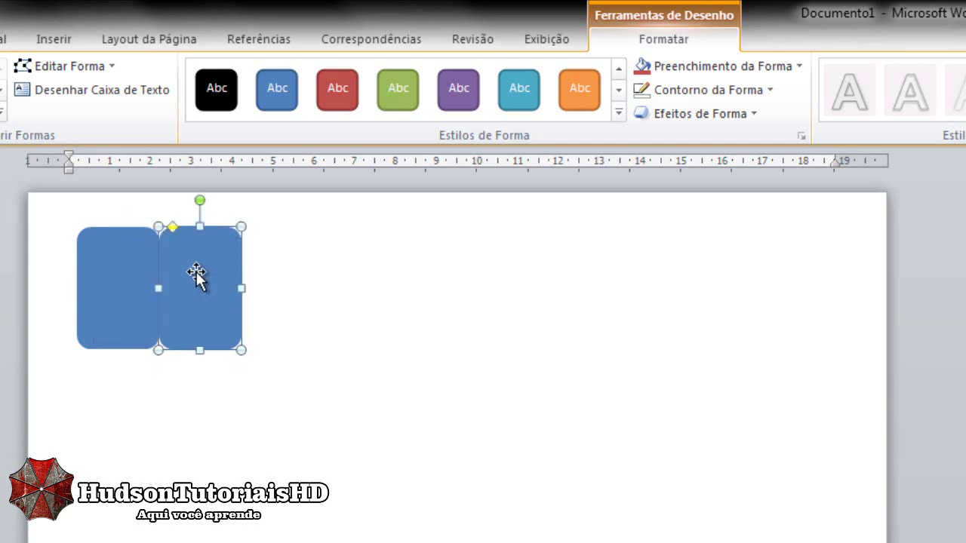
key("Right")
key("Right")
key("Right")
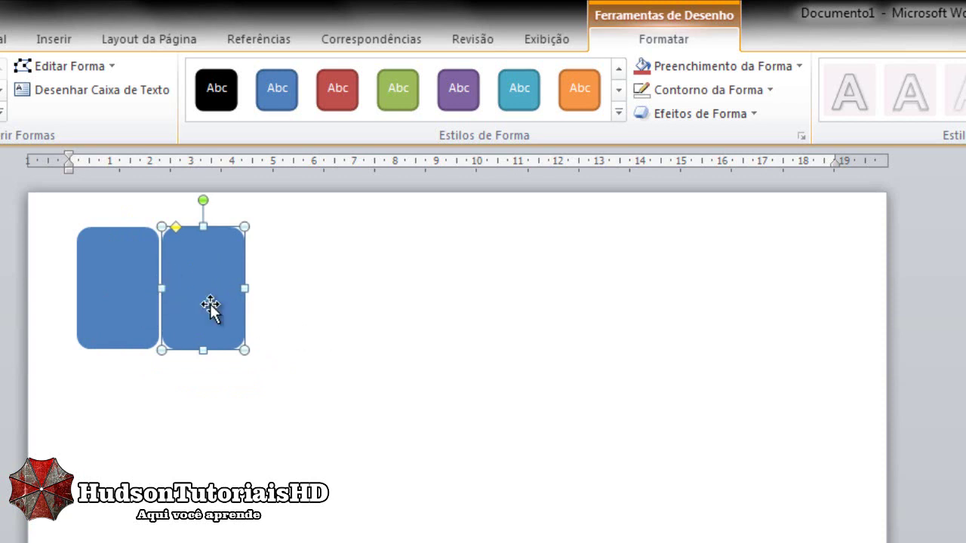
left_click_drag(210, 305, 276, 290)
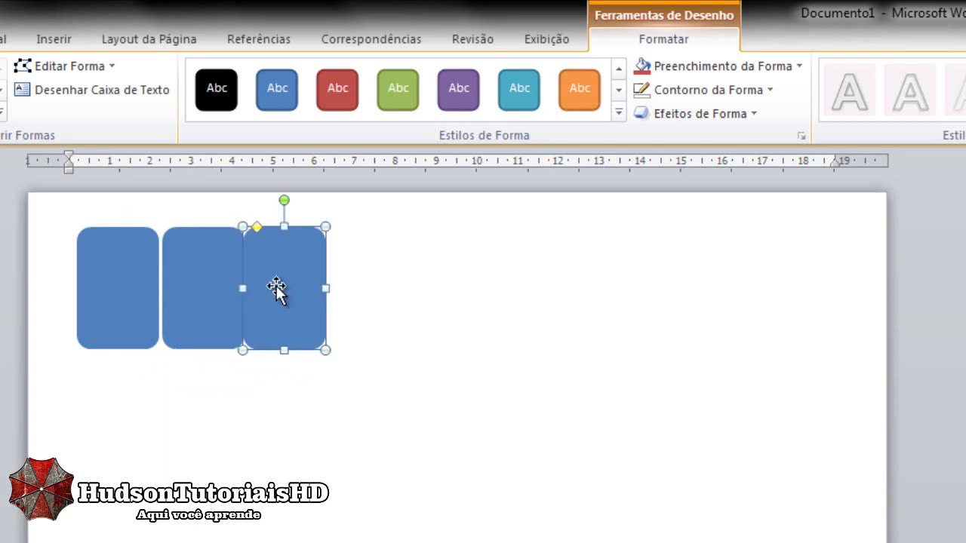
key("ctrl+Right")
key("ctrl+Right")
key("ctrl+Right")
key("ctrl+Right")
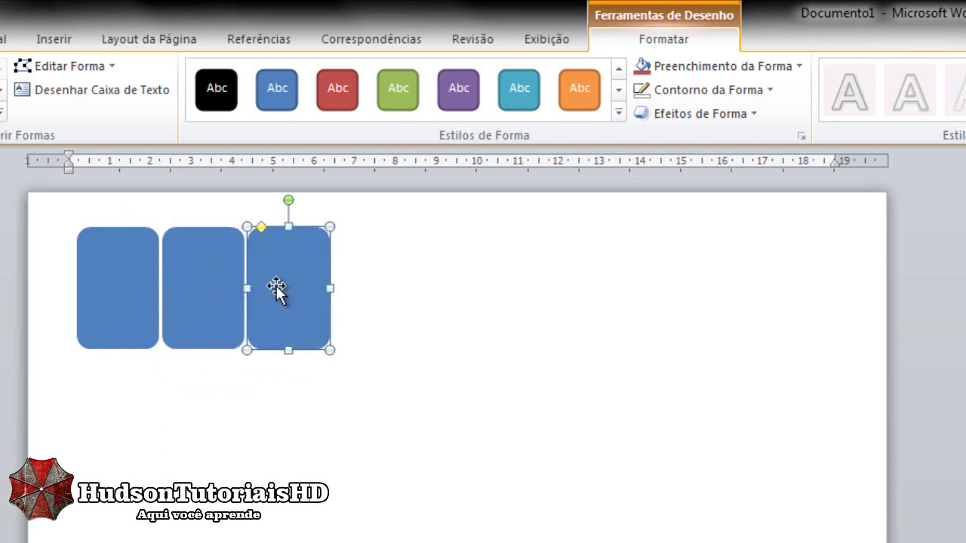
key("ctrl+Right")
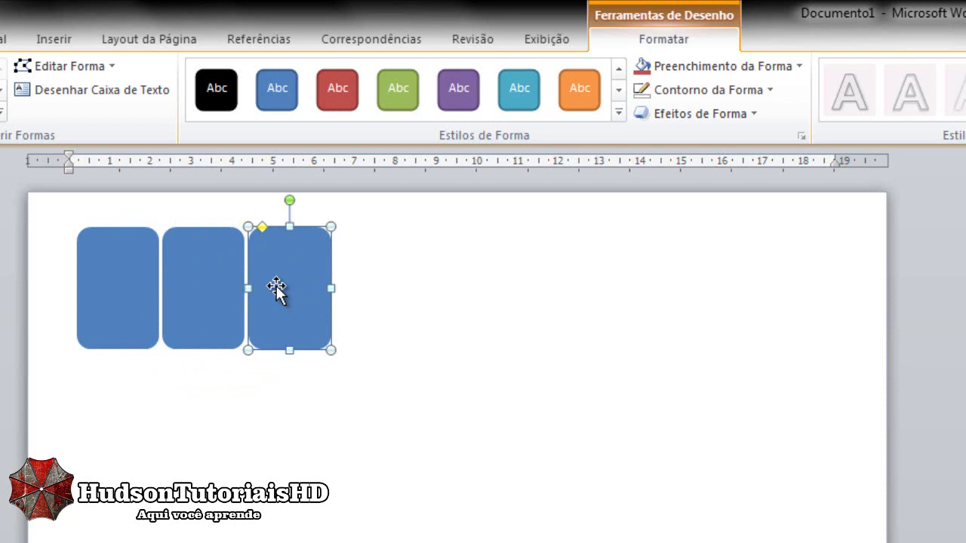
key("ctrl+Left")
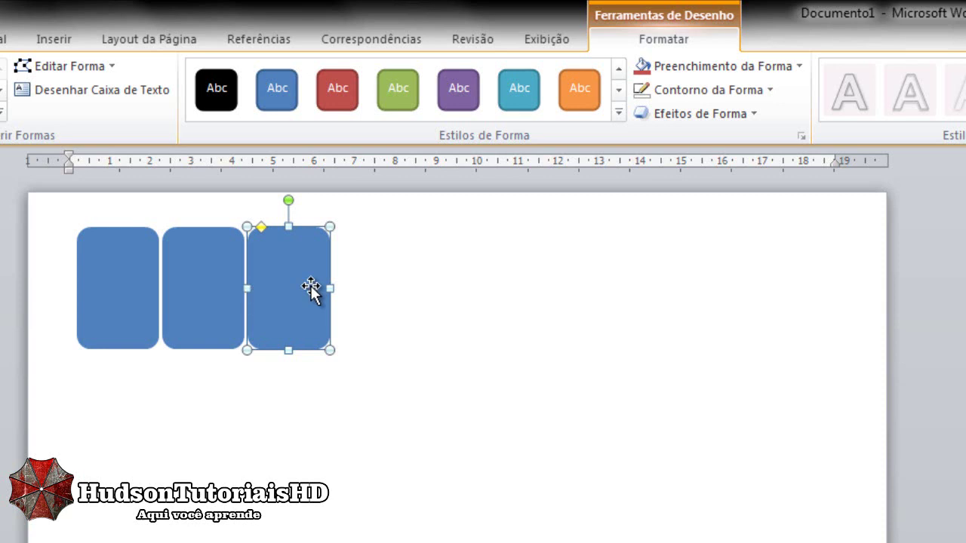
- Copy the three rectangles to the right and align them, extending the row to six
left_click(207, 268, "shift")
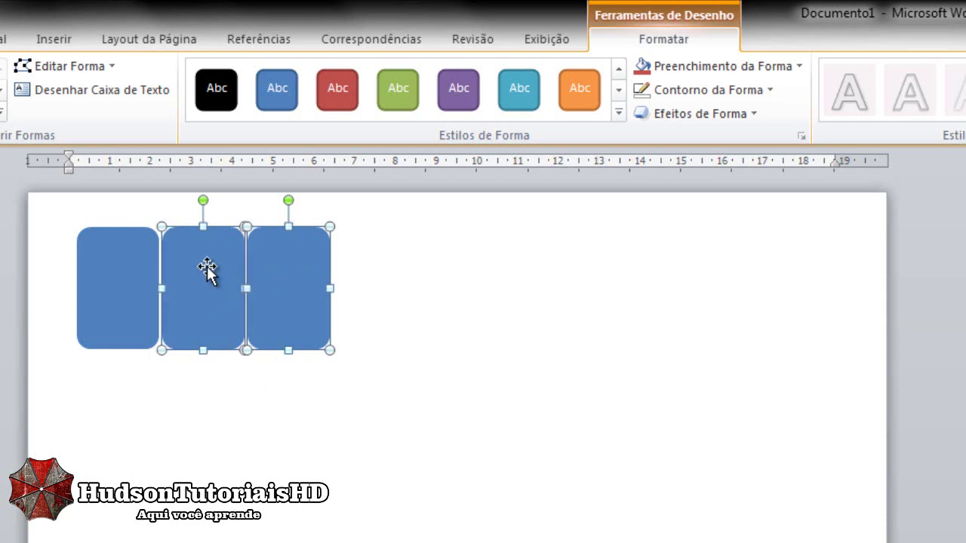
left_click(124, 278, "shift")
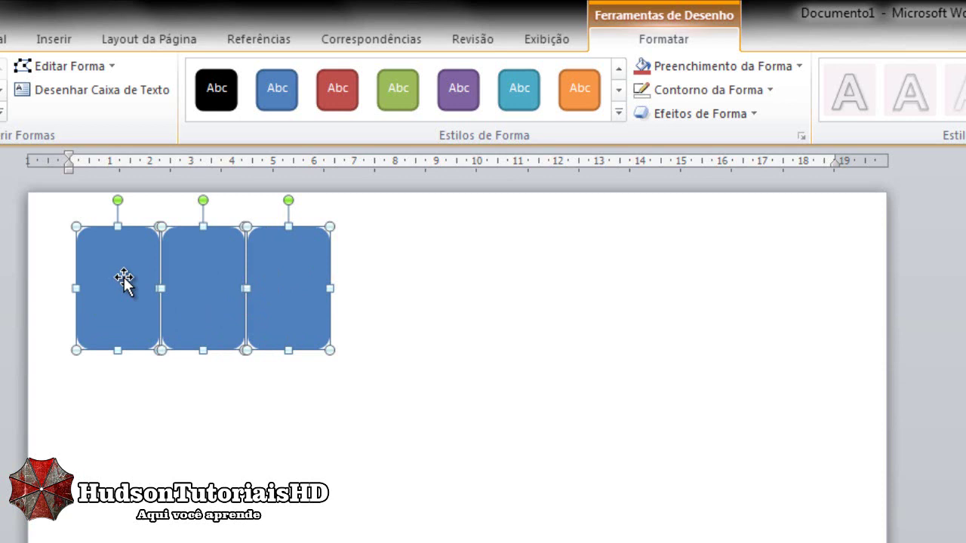
left_click_drag(125, 275, 123, 278)
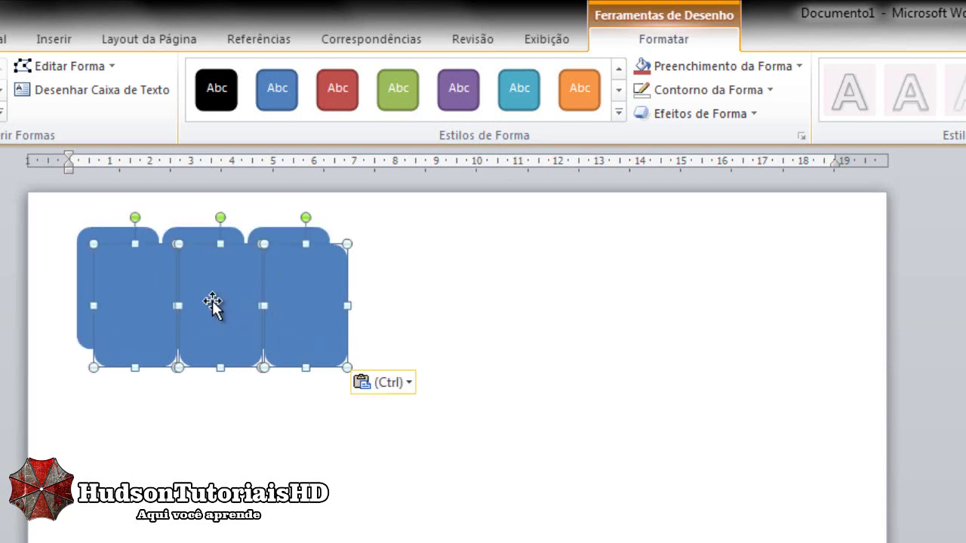
left_click_drag(215, 295, 445, 278)
key("ctrl+Right")
key("ctrl+Right")
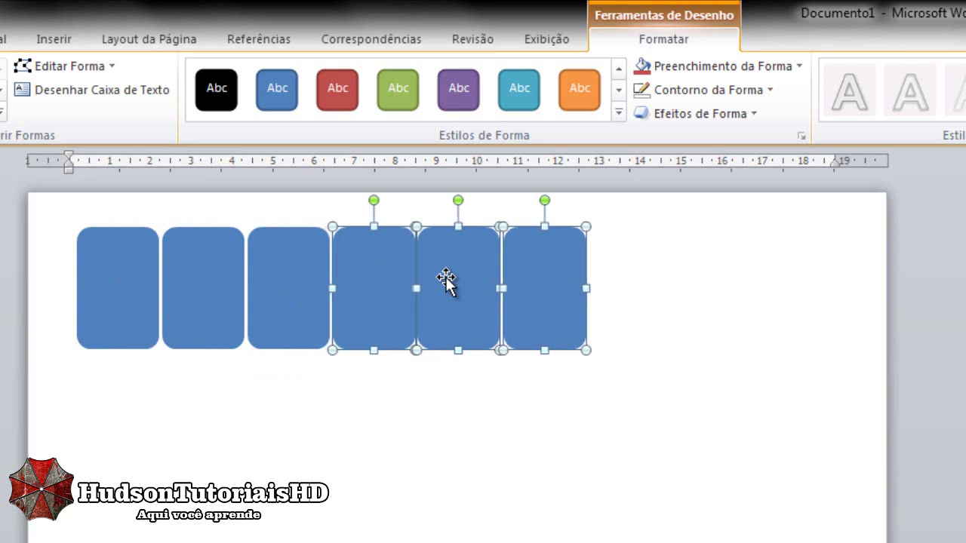
key("ctrl+Right")
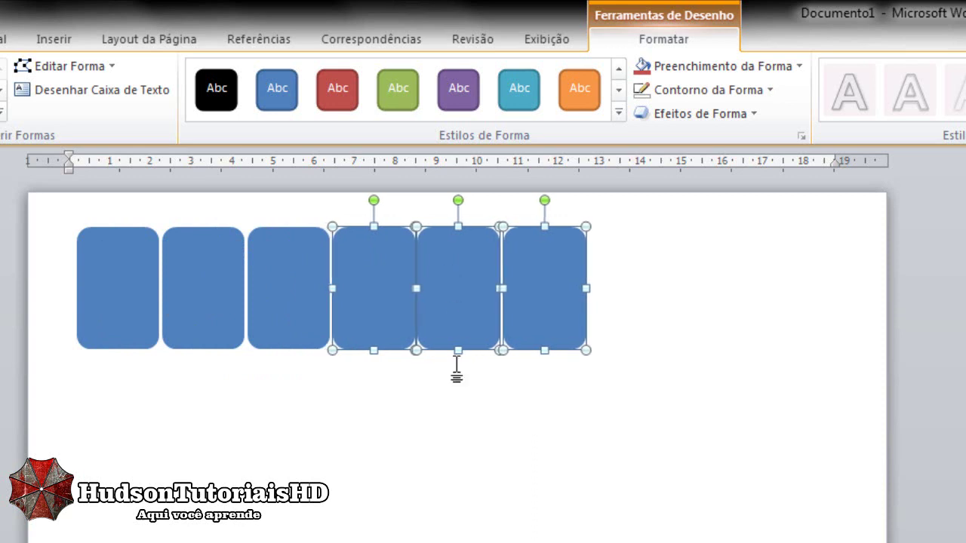
left_click(653, 346)
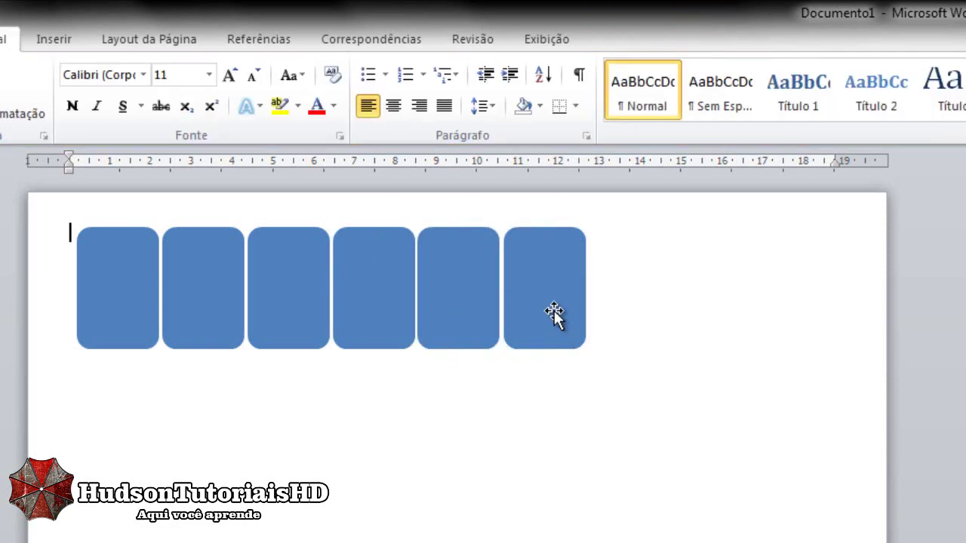
- Duplicate the fifth and sixth rectangles onto the row's end and nudge them left, giving eight
left_click(554, 315)
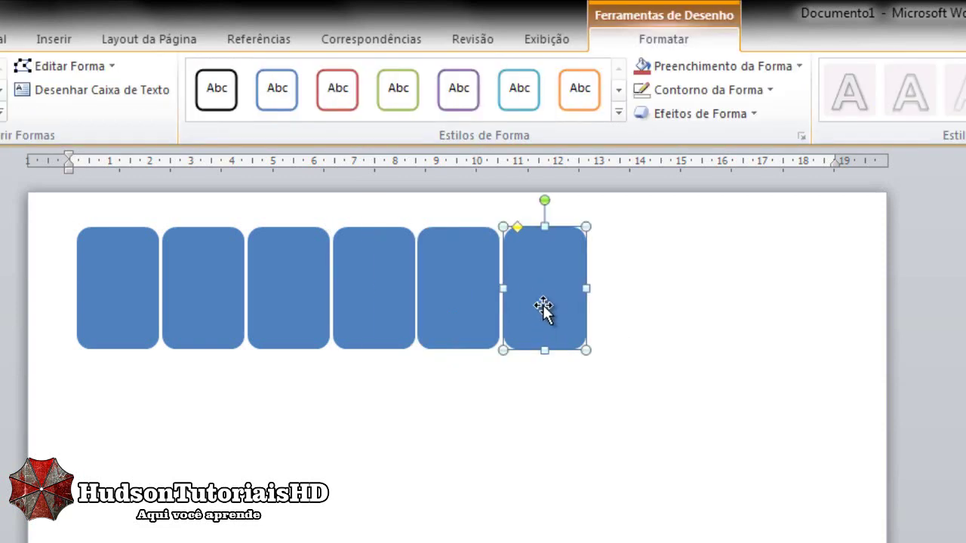
left_click(469, 296, "shift")
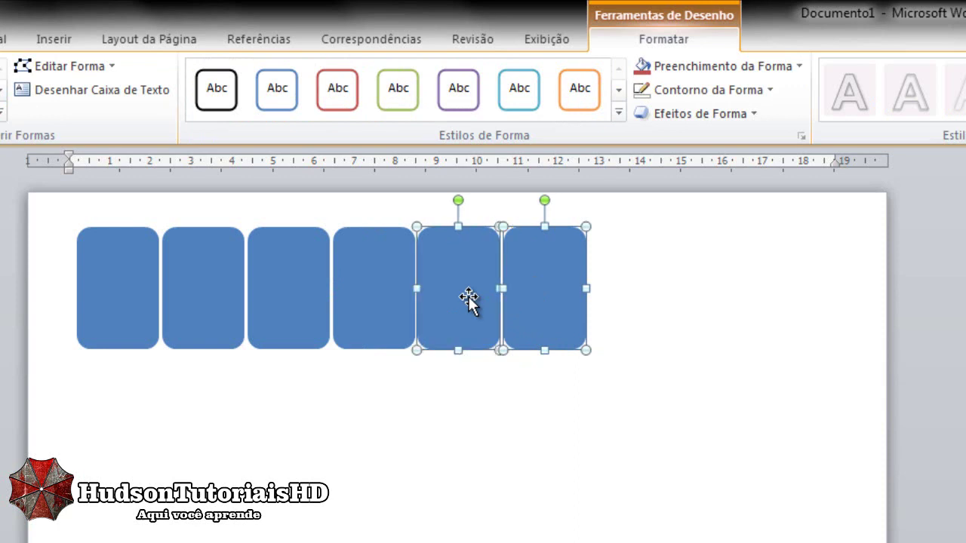
mouse_move(469, 296)
left_mouse_down()
mouse_move(475, 306)
mouse_move(469, 296)
mouse_move(630, 277)
left_mouse_up()
key("ctrl+Left")
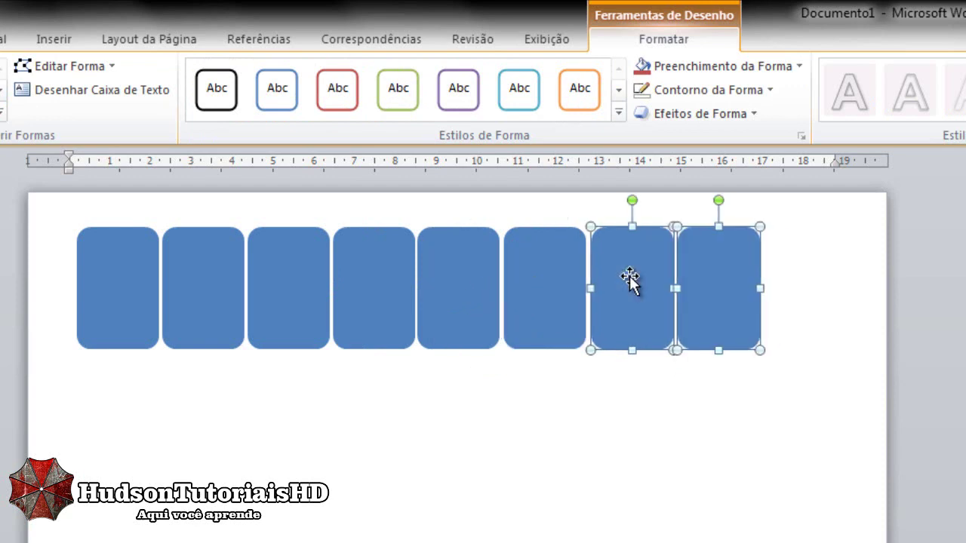
key("ctrl+Left")
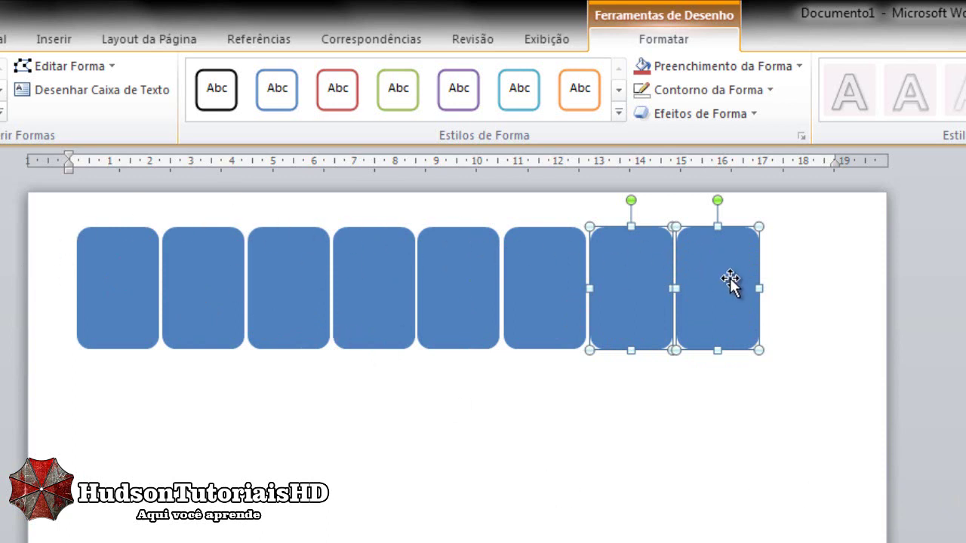
scroll(457, 355, "down", 2)
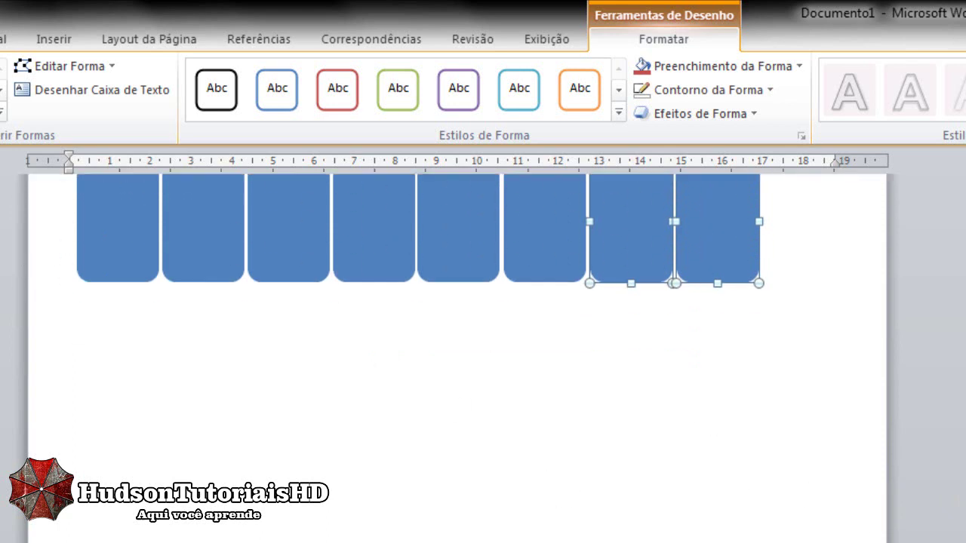
scroll(457, 355, "down", 3)
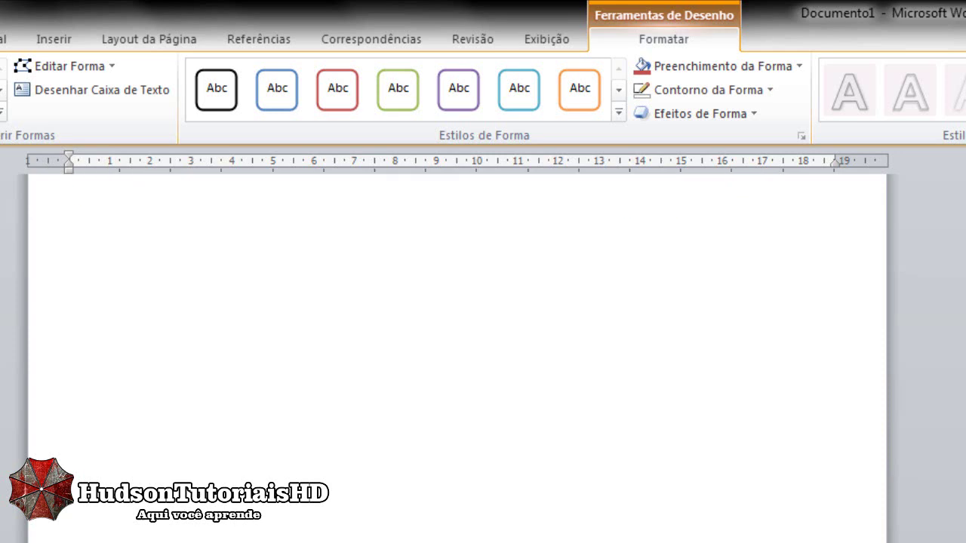
scroll(457, 354, "up", 3)
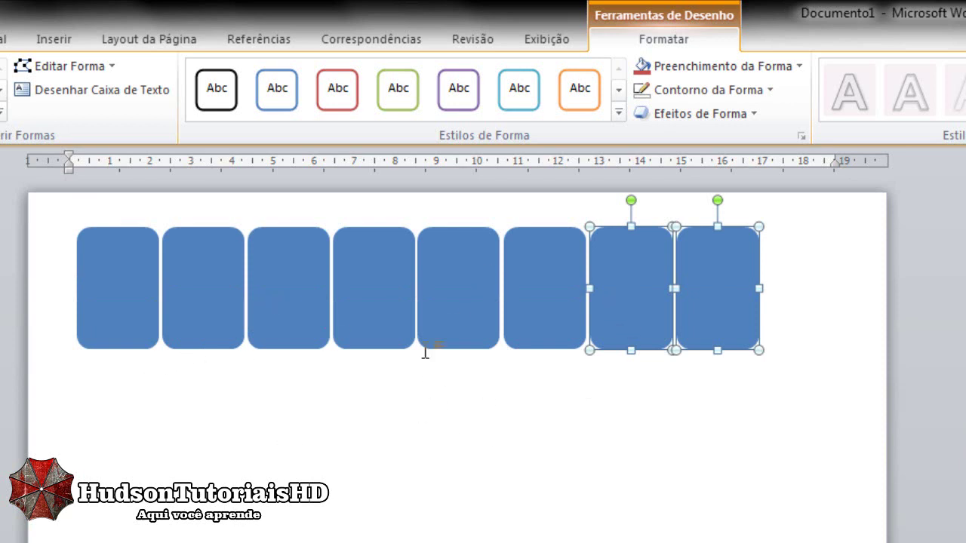
left_click(238, 398)
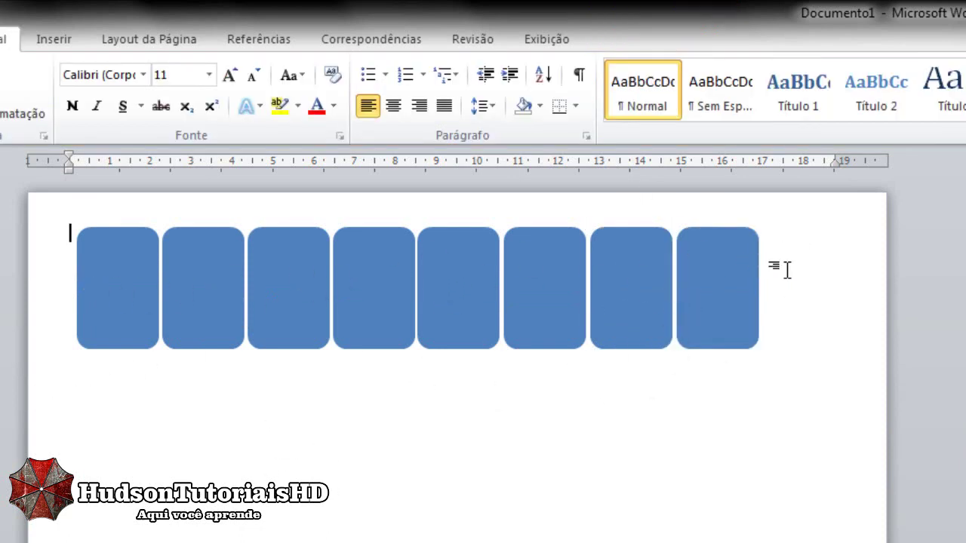
- Select the first rectangle and choose Preenchimento da Forma > Imagem for a picture fill
left_click(124, 285)
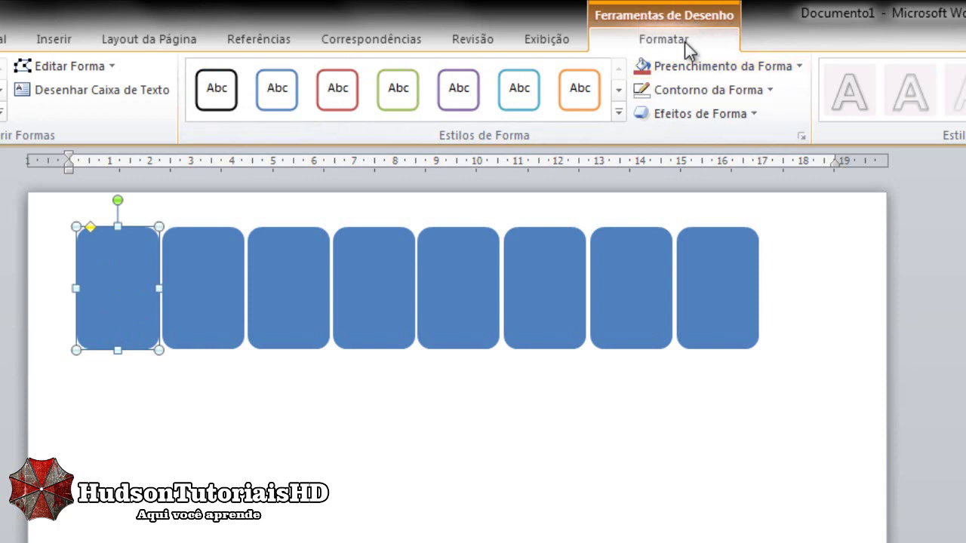
left_click(799, 66)
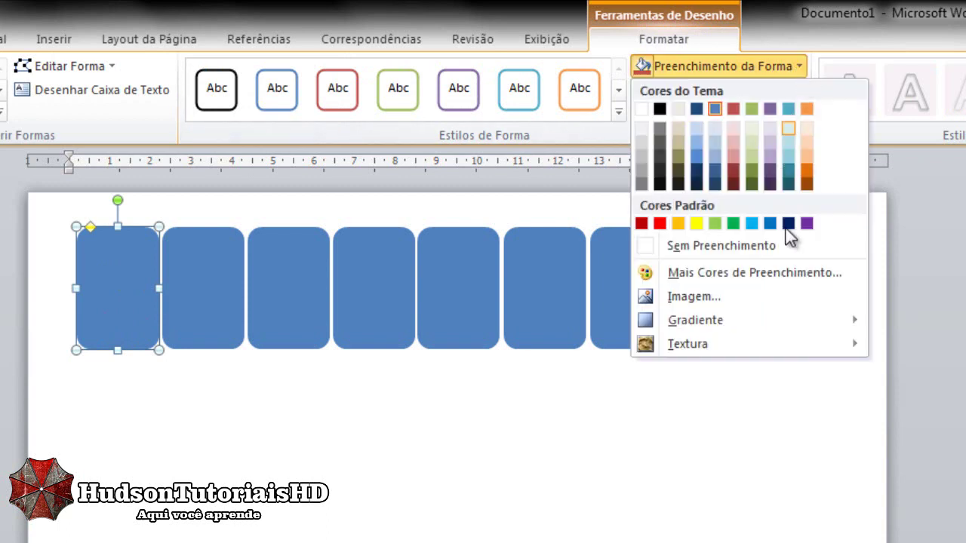
left_click(712, 299)
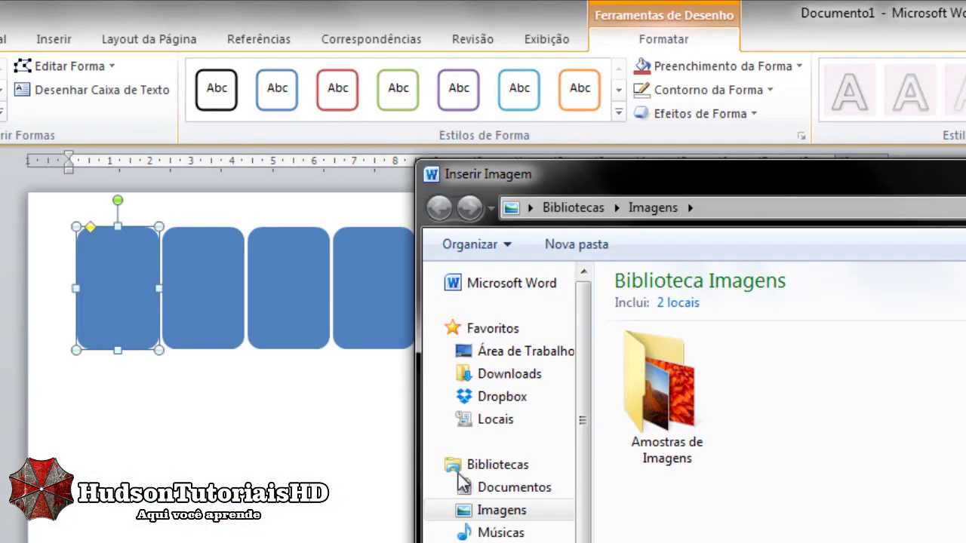
- Fill the first rectangle with the purple flower picture from E: adesivos de unhas > adesivos > flores pintadas
left_click_drag(581, 469, 581, 542)
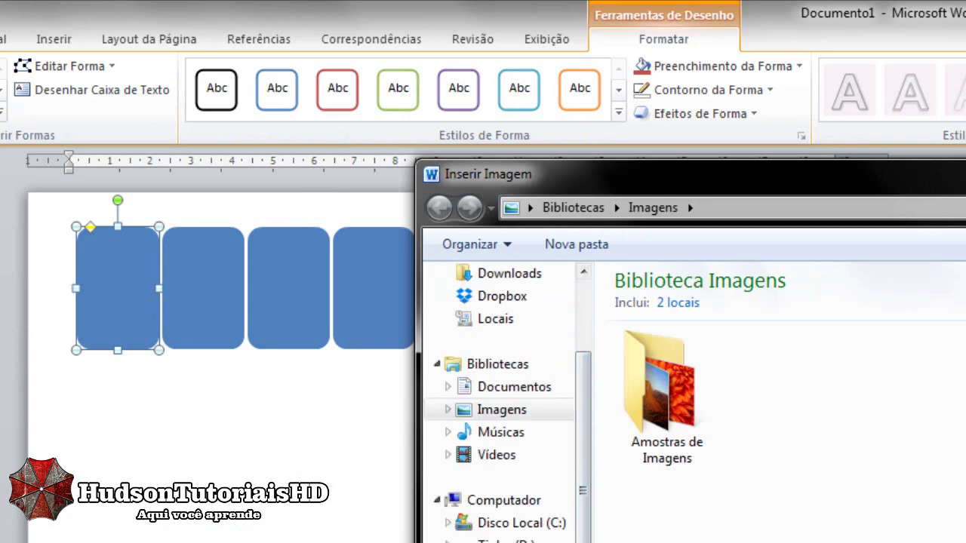
left_click(431, 476)
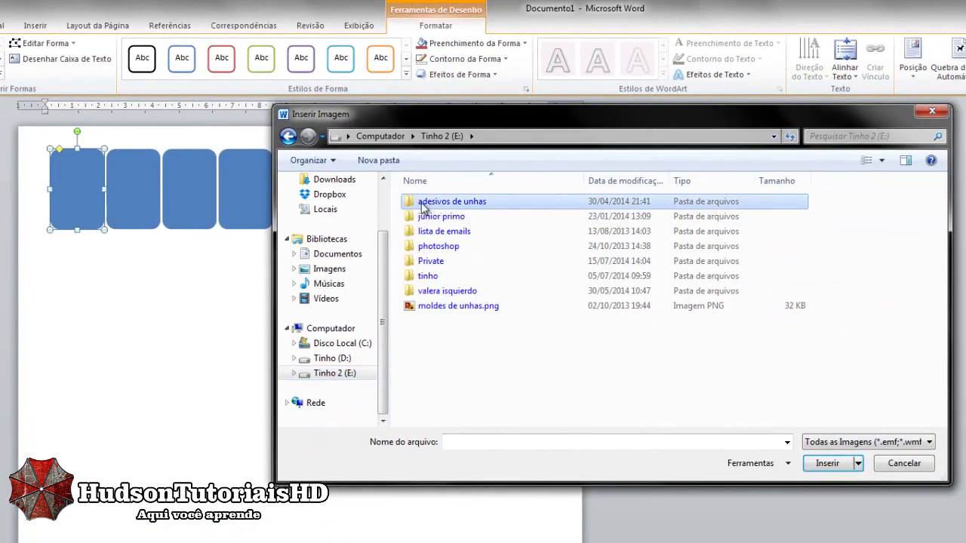
double_click(440, 202)
double_click(434, 217)
double_click(675, 219)
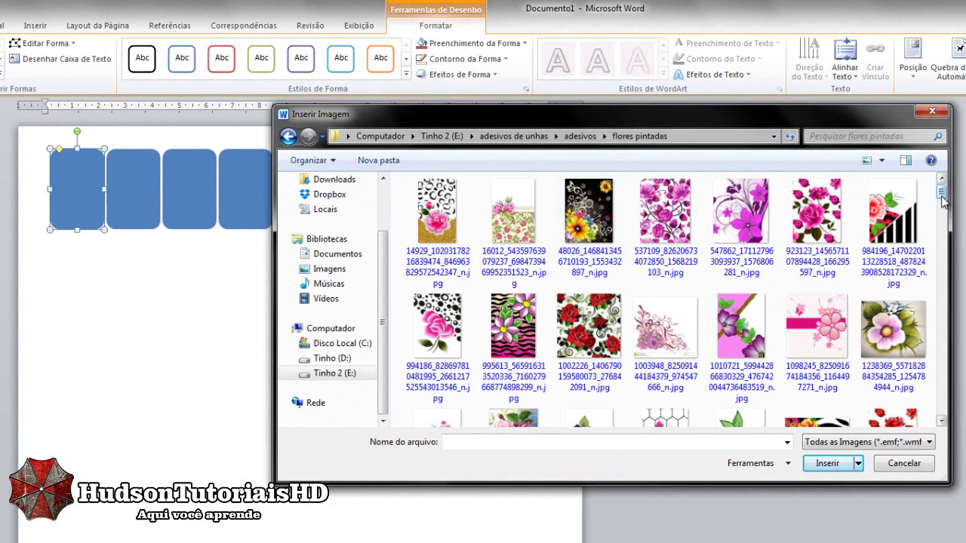
left_click_drag(941, 197, 943, 215)
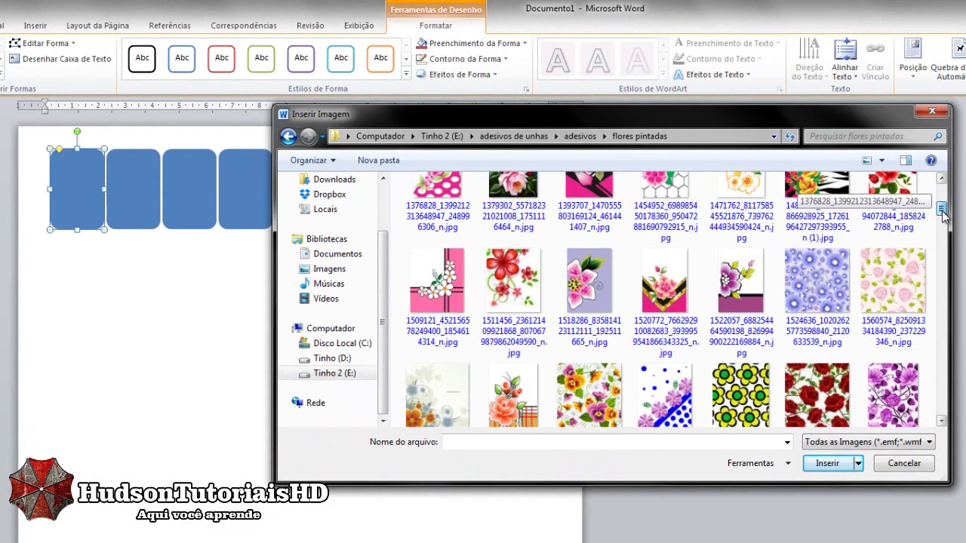
left_click_drag(943, 215, 943, 277)
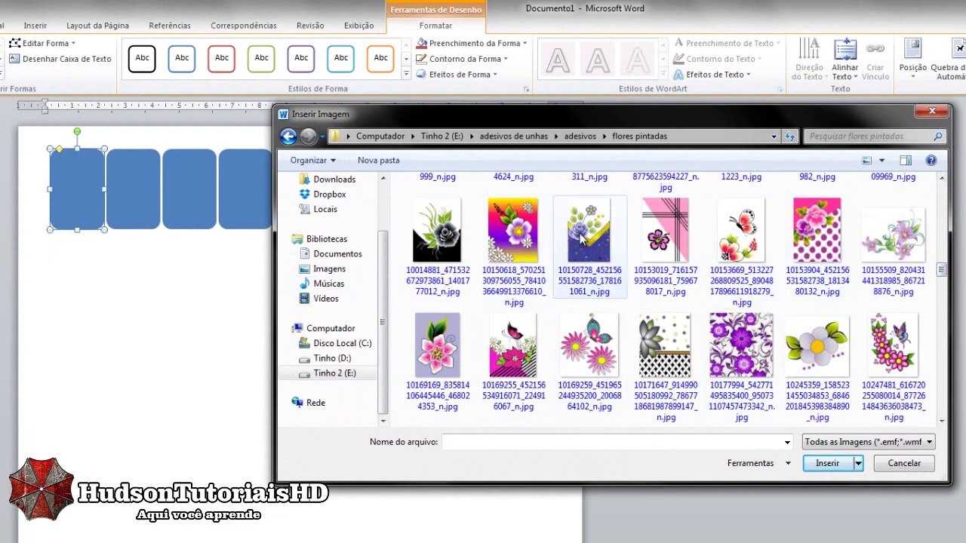
left_click(532, 233)
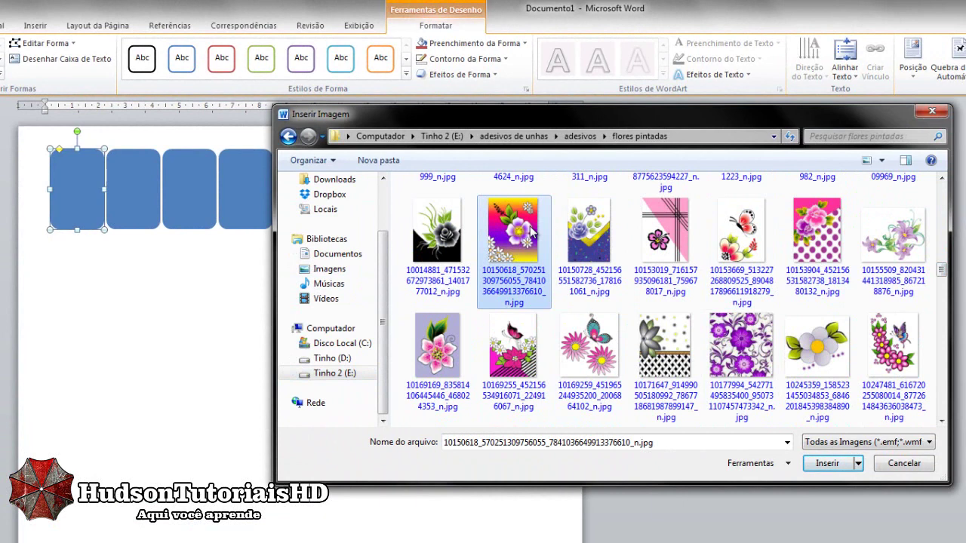
left_click(826, 463)
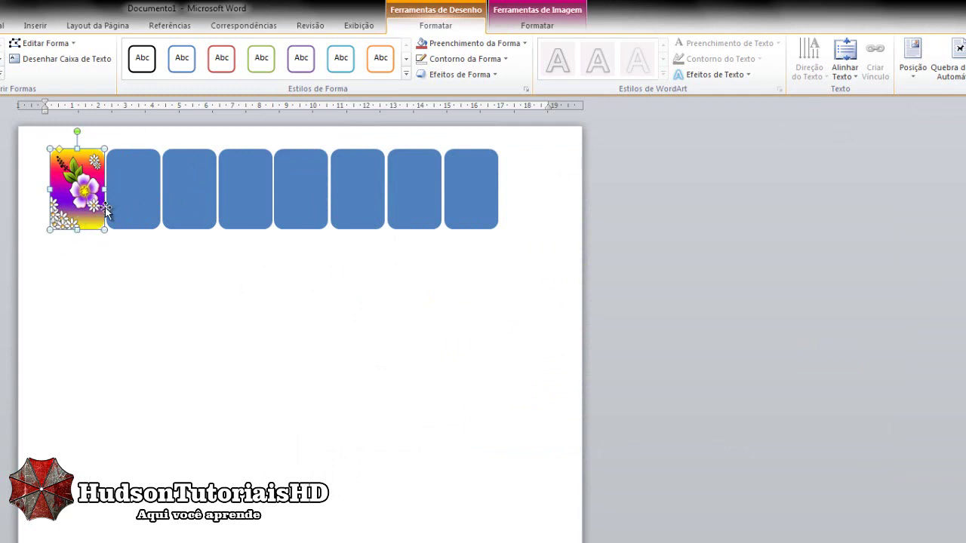
- Fill the second rectangle with the pink flowers on zebra stripes picture
left_click(143, 181)
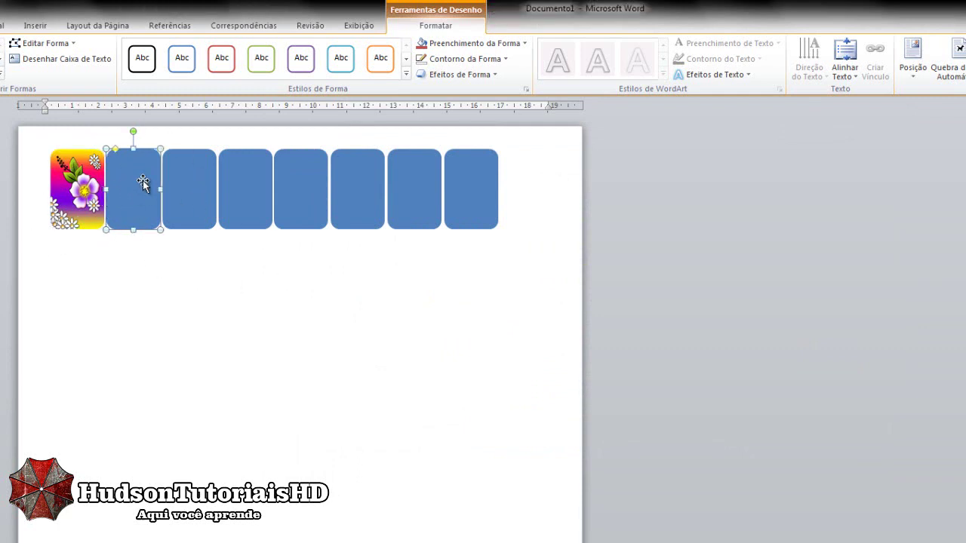
left_click(525, 44)
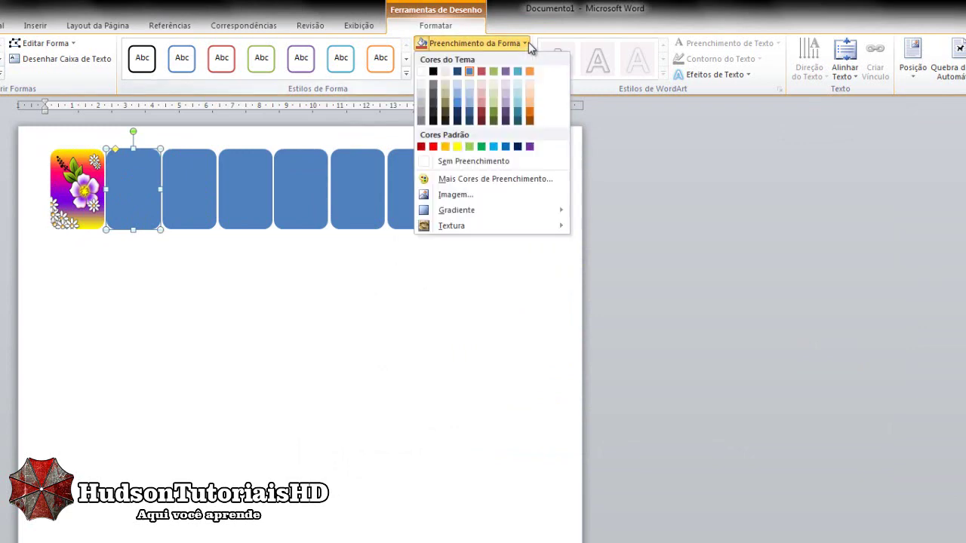
left_click(473, 195)
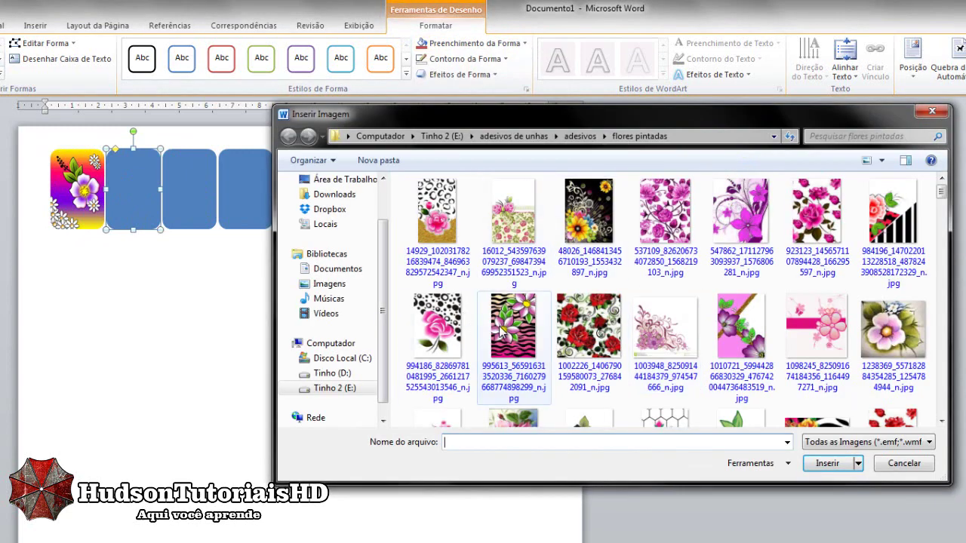
left_click(502, 330)
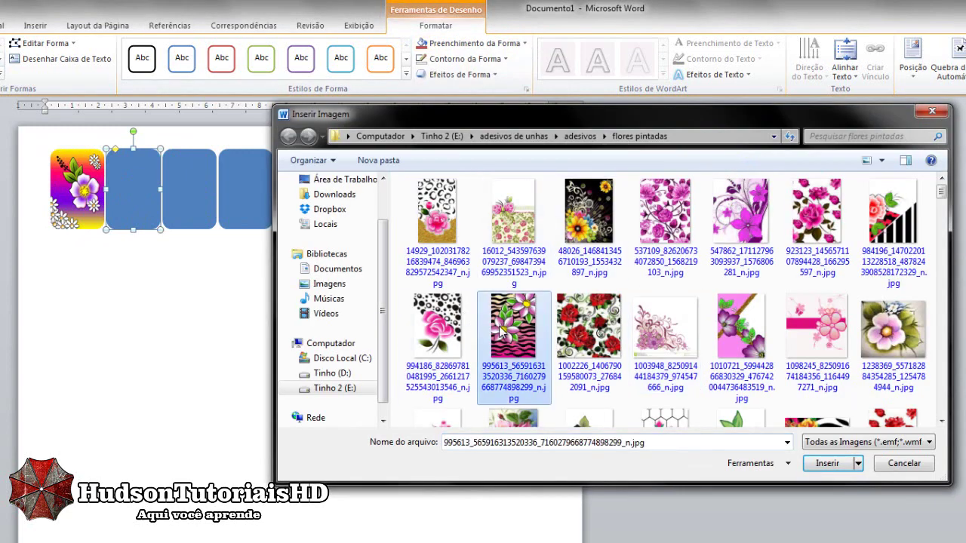
left_click(828, 463)
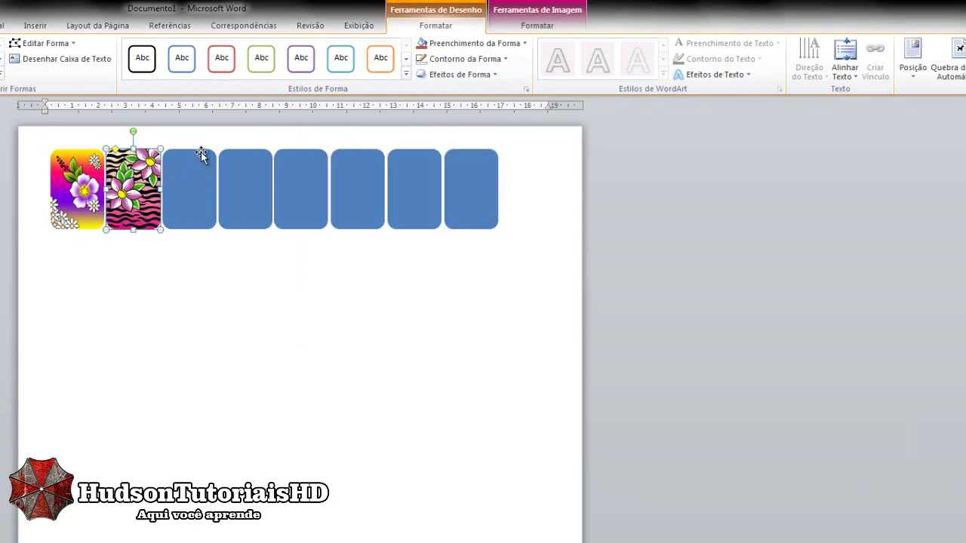
- Fill the third rectangle with the purple-flower picture
left_click(200, 178)
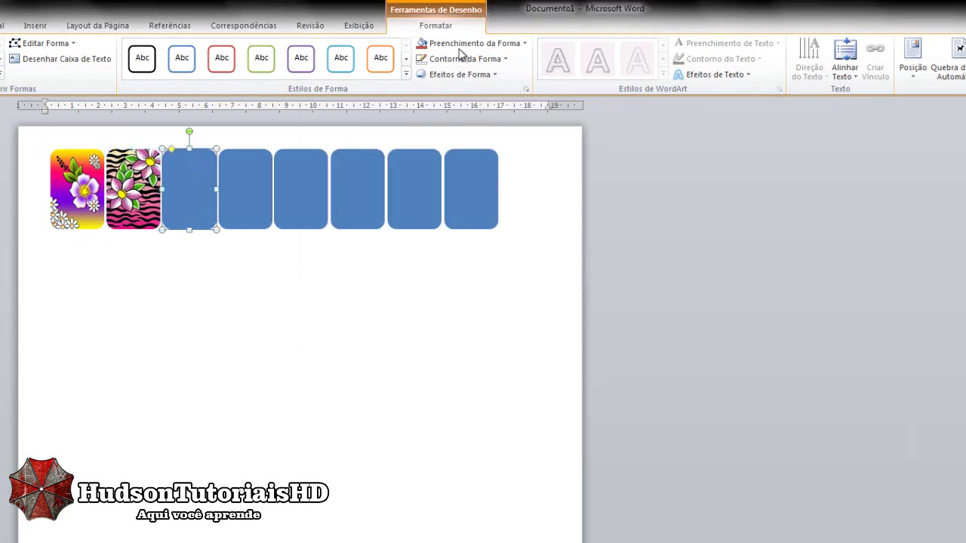
left_click(524, 44)
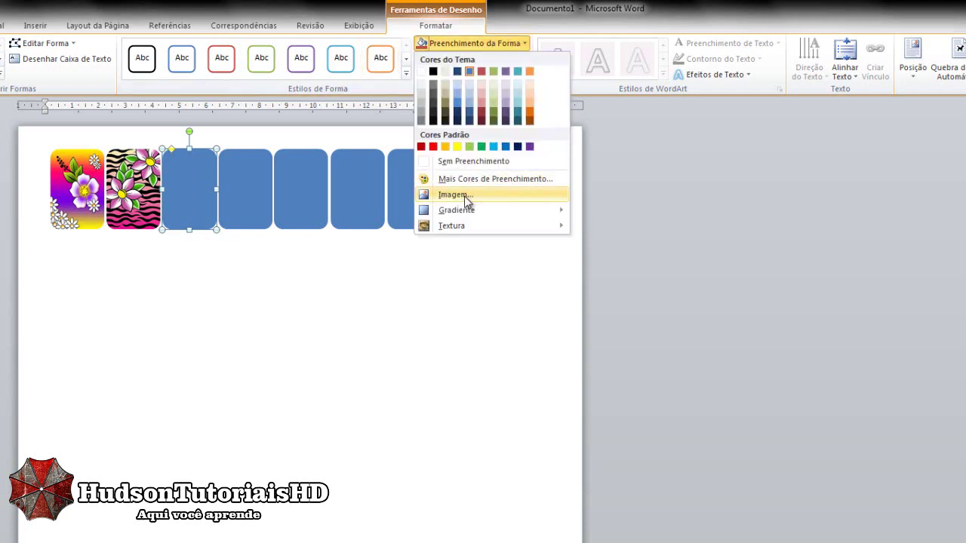
left_click(461, 195)
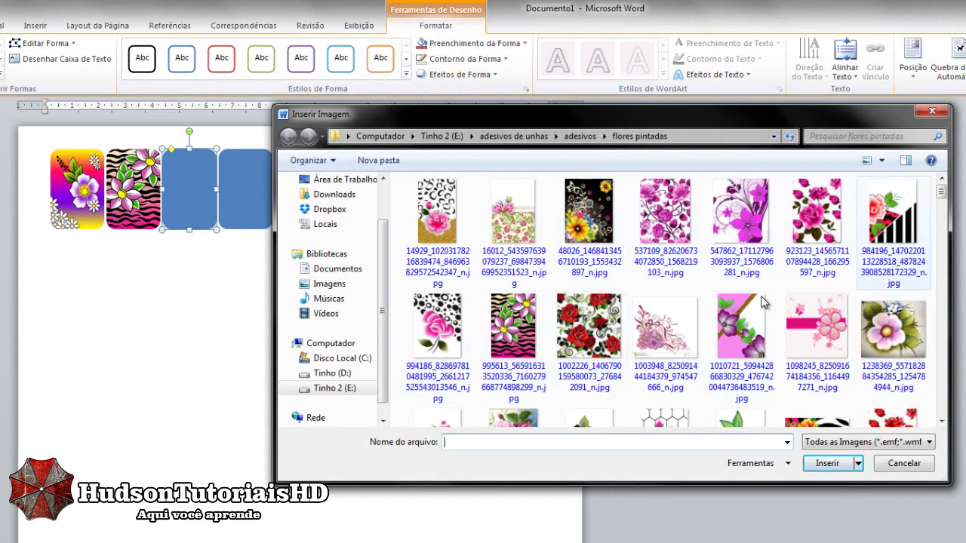
left_click(740, 328)
left_click(828, 468)
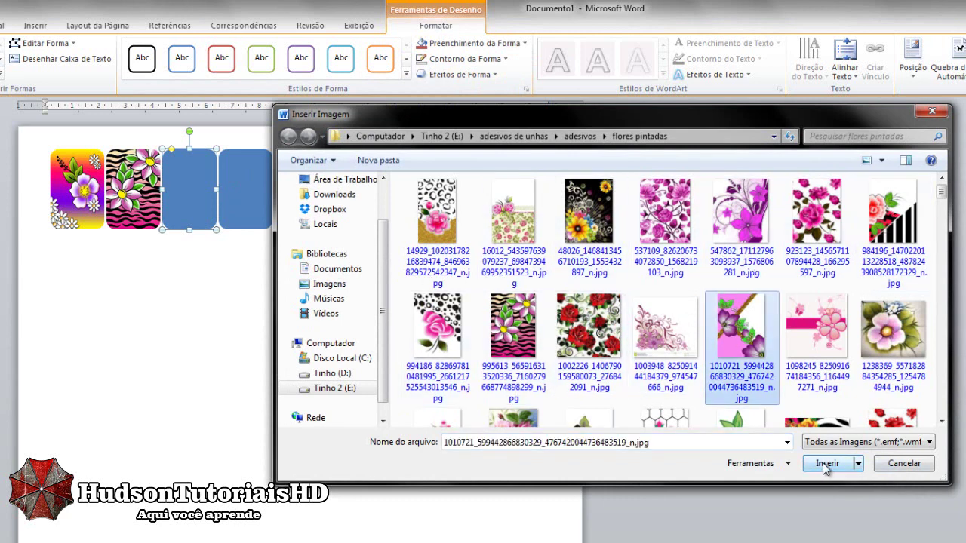
left_click(254, 181)
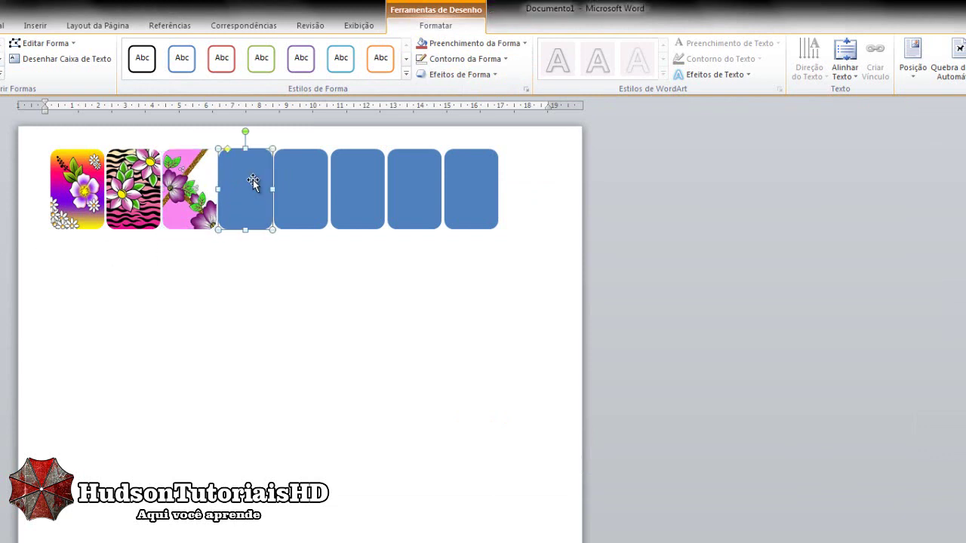
- Fill the fourth rectangle with the yellow pansy picture topped by a bow
left_click(526, 44)
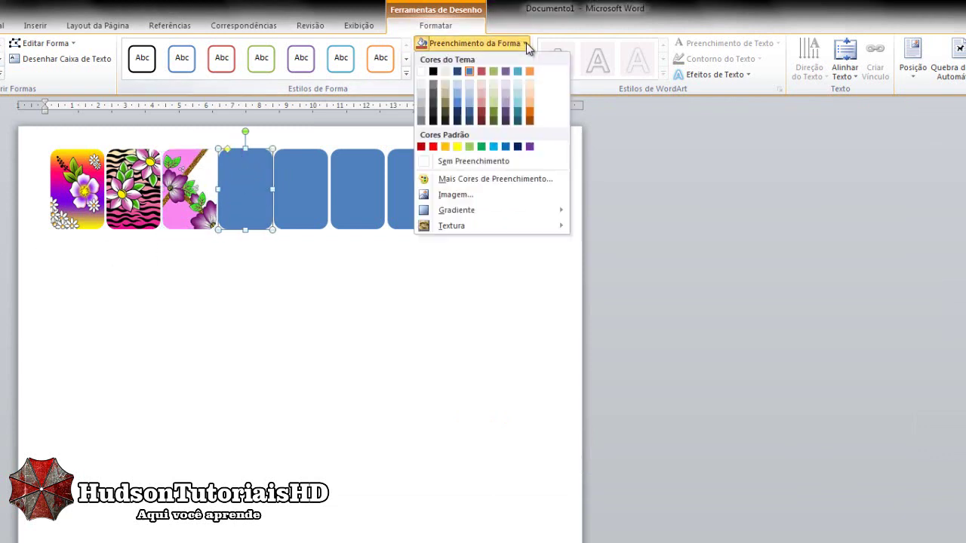
left_click(462, 195)
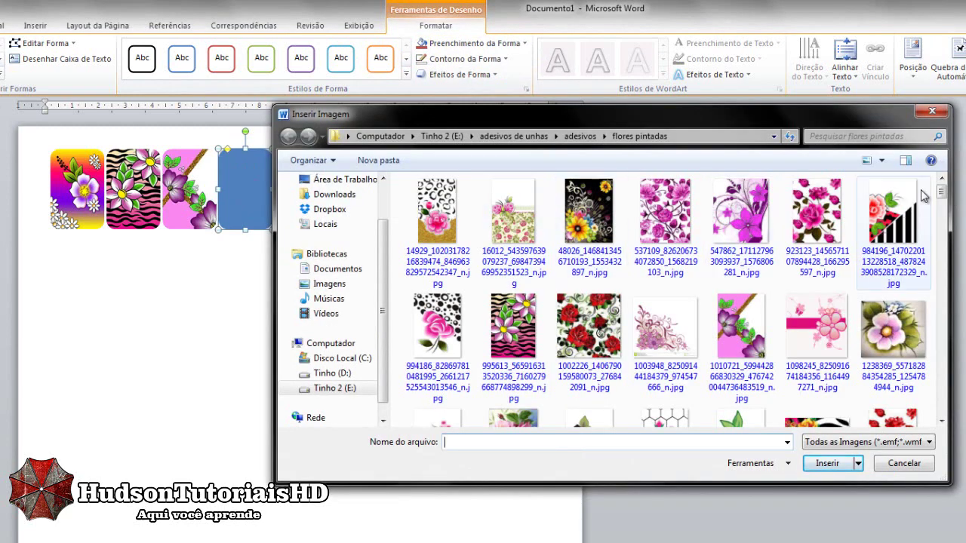
scroll(845, 256, "down", 3)
scroll(754, 325, "down", 3)
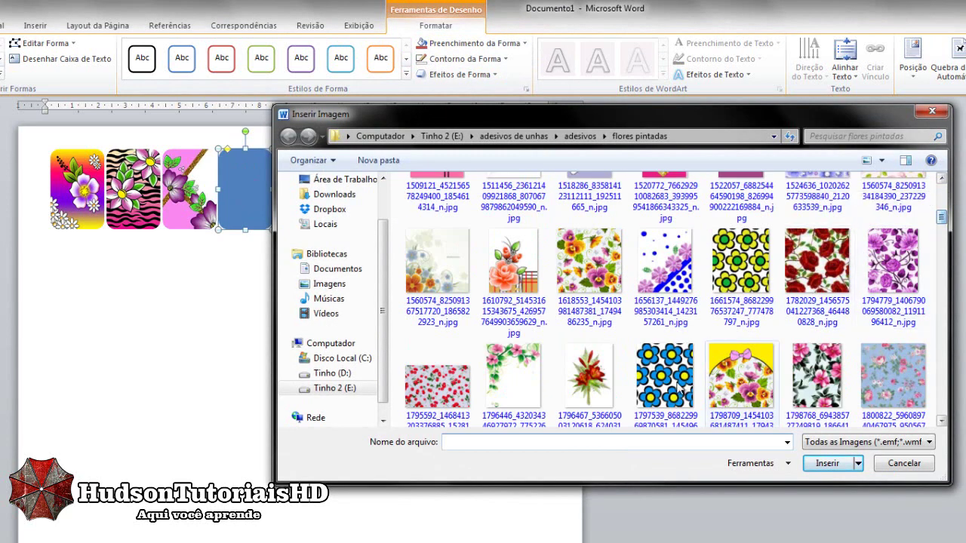
left_click(741, 377)
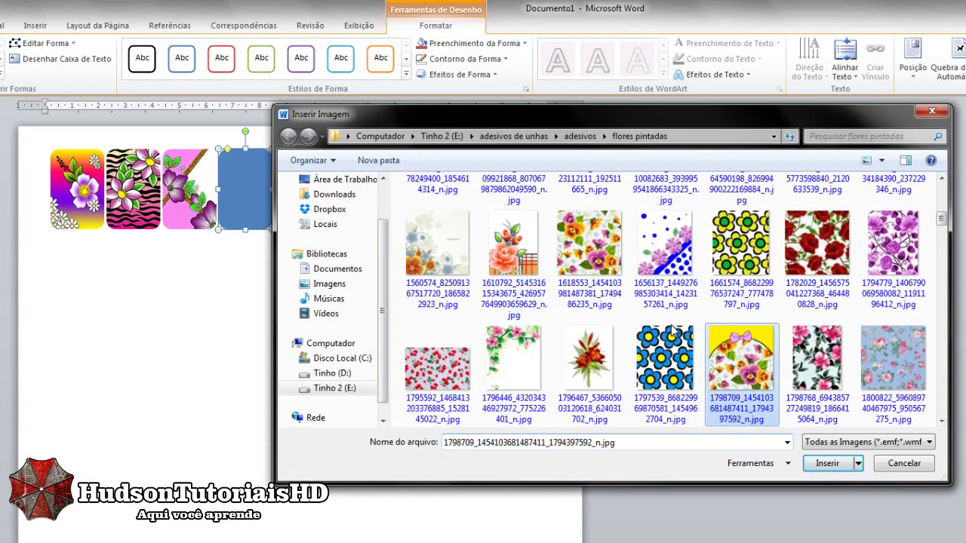
left_click(827, 464)
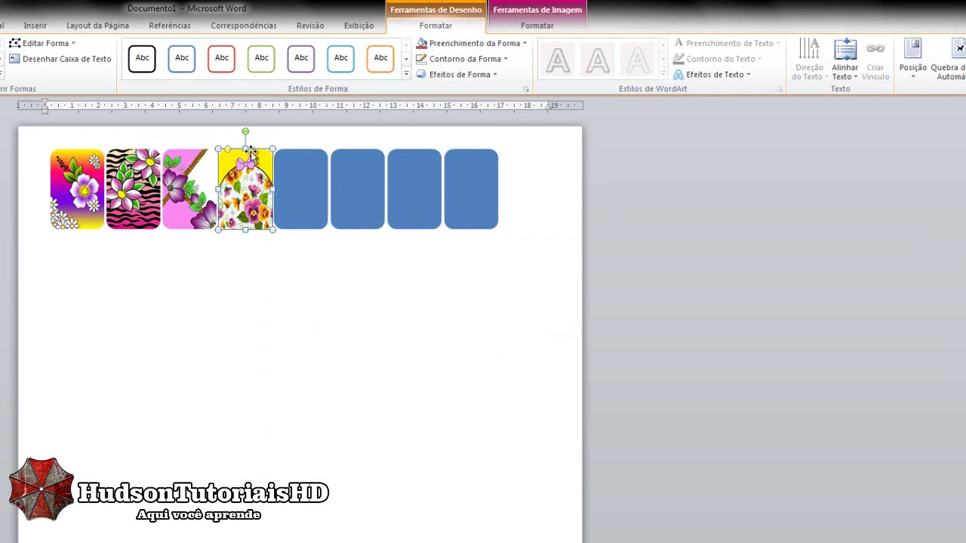
left_click(302, 190)
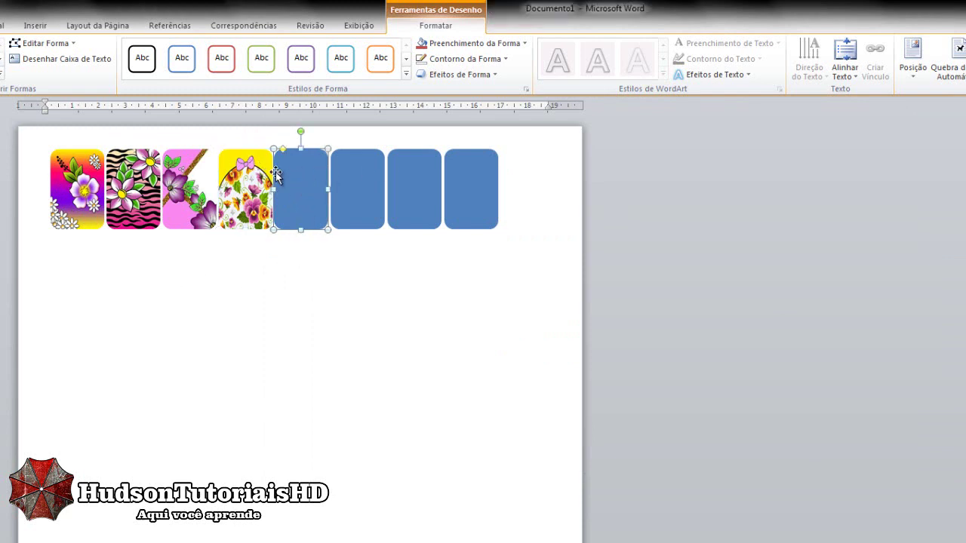
- Fill the fifth rounded rectangle with the yellow flowers on black picture
left_click(525, 43)
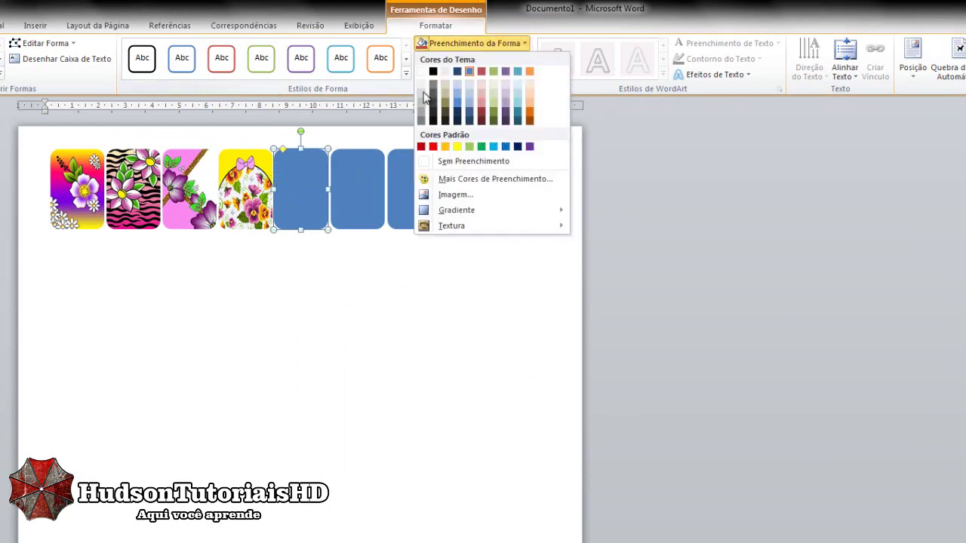
left_click(455, 194)
left_click(588, 202)
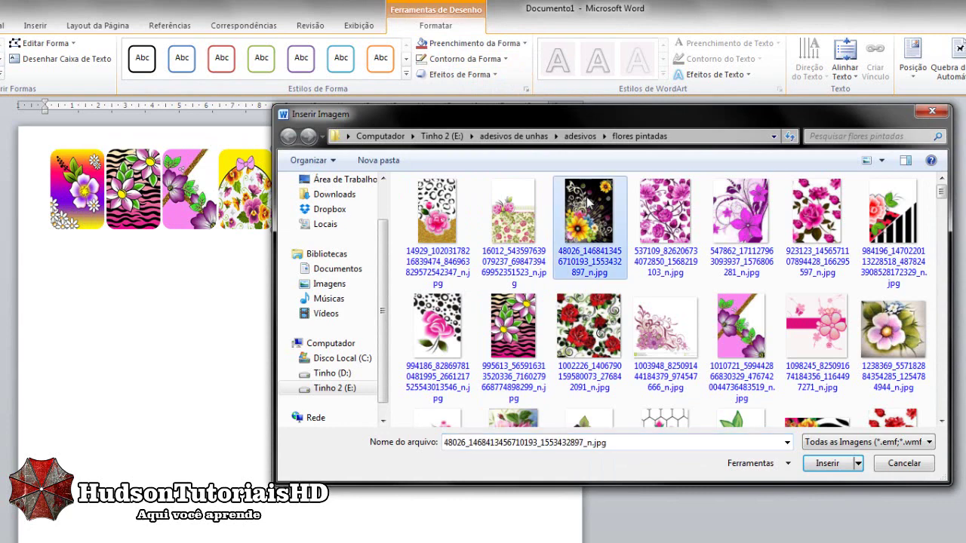
left_click(825, 463)
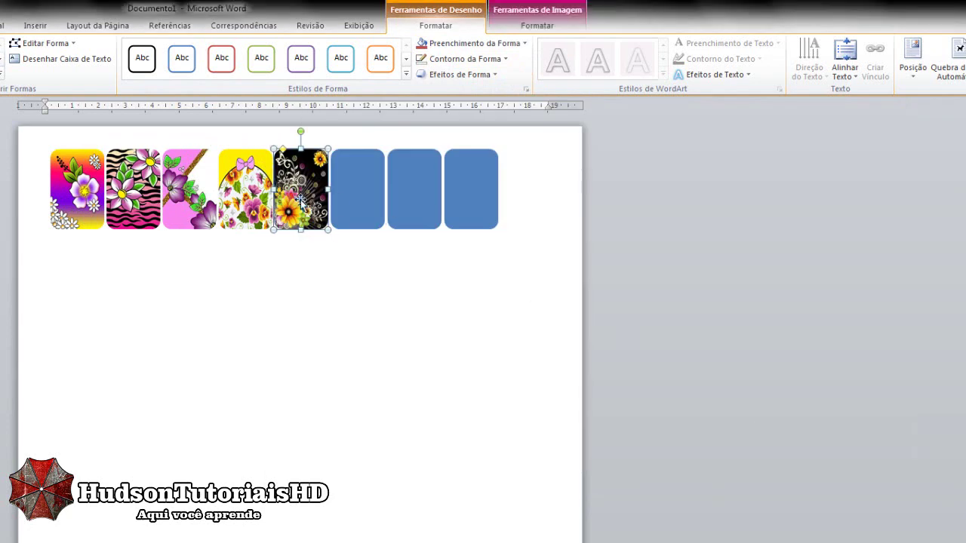
- Fill the sixth rounded rectangle with the pink rose on polka dots picture
left_click(367, 179)
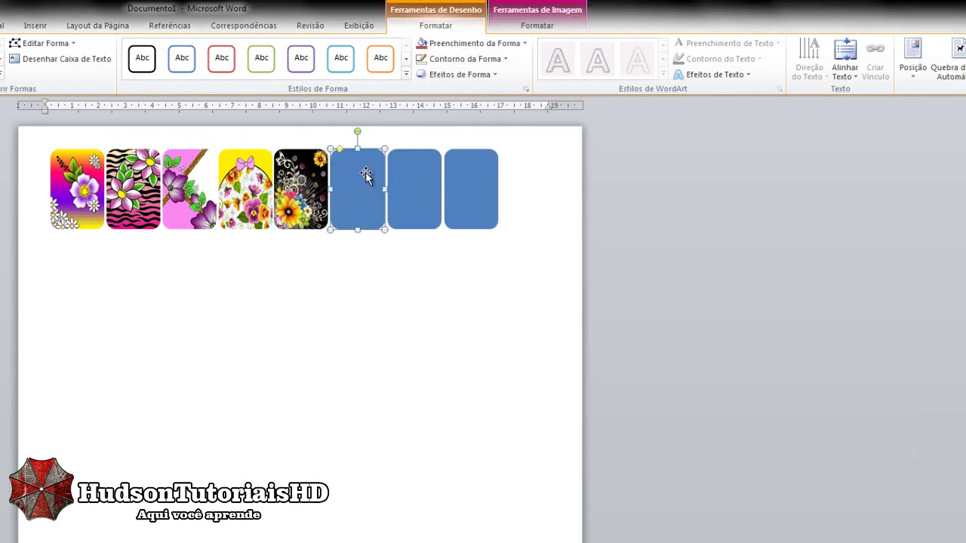
left_click(525, 43)
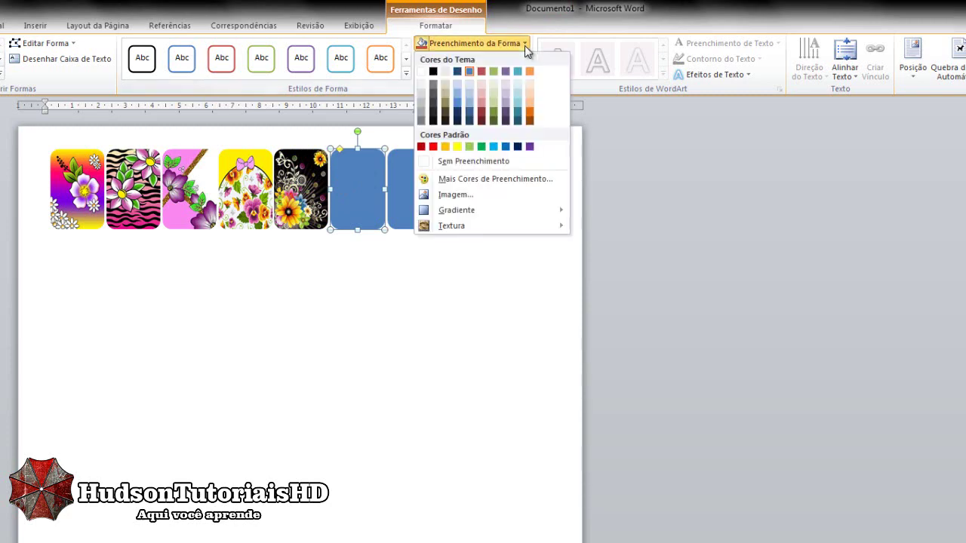
left_click(459, 196)
left_click(447, 344)
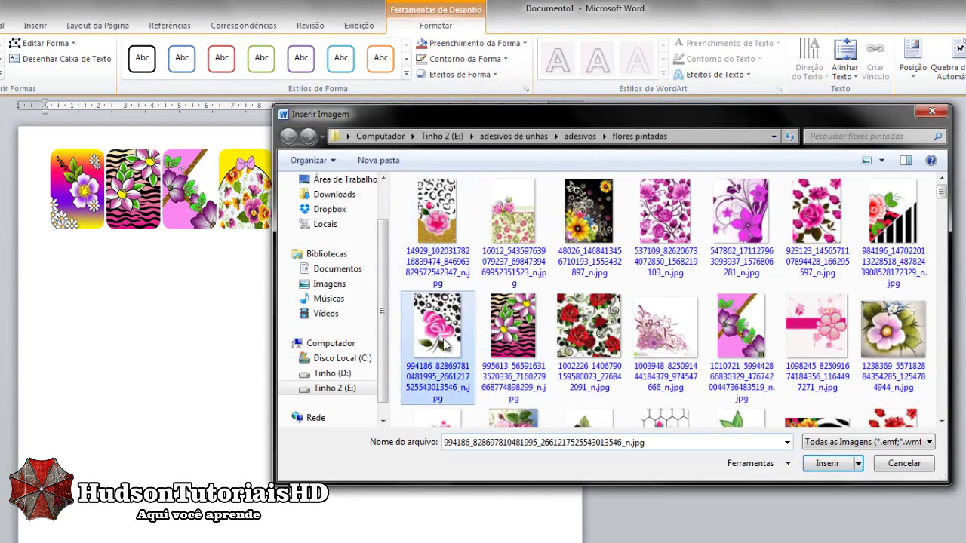
left_click(833, 463)
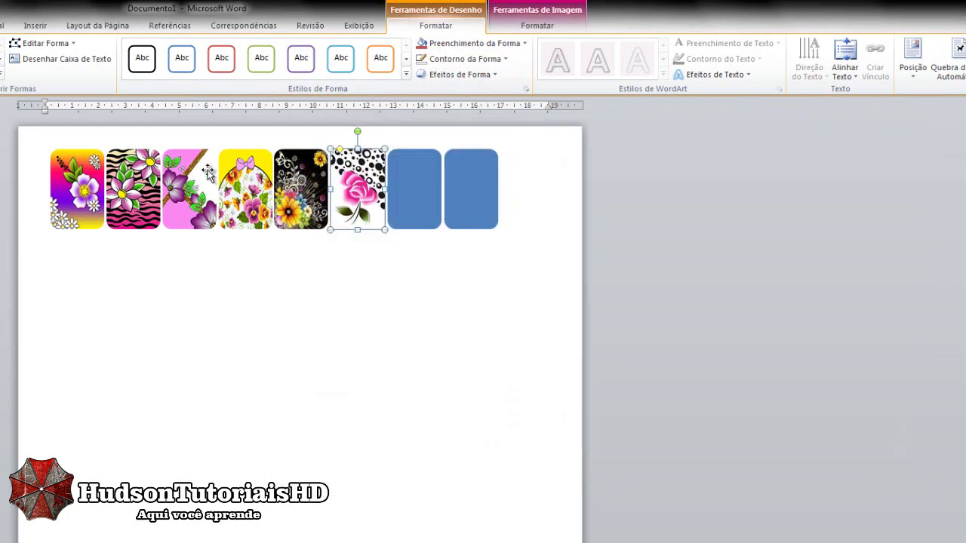
- Fill the seventh rounded rectangle with the pink rose on leopard print picture
left_click(407, 196)
left_click(525, 43)
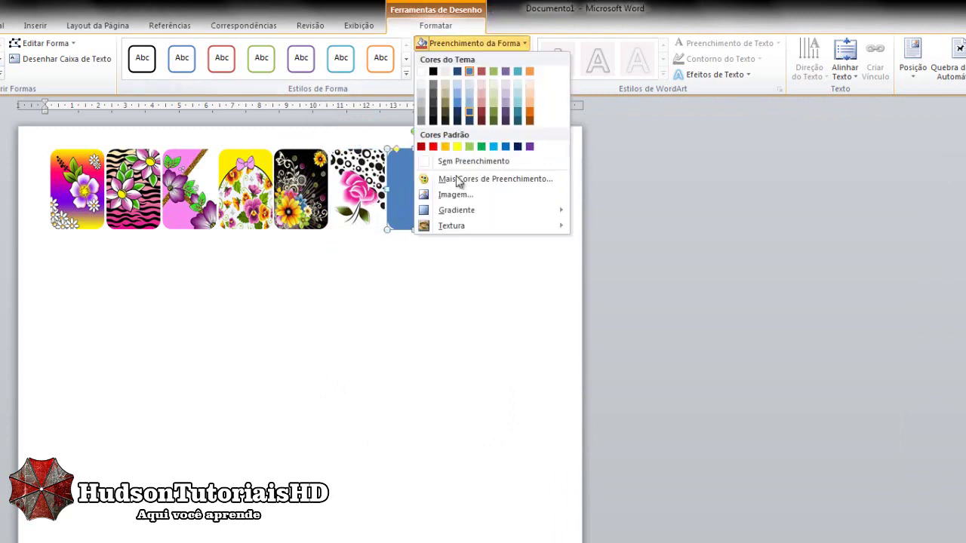
left_click(462, 195)
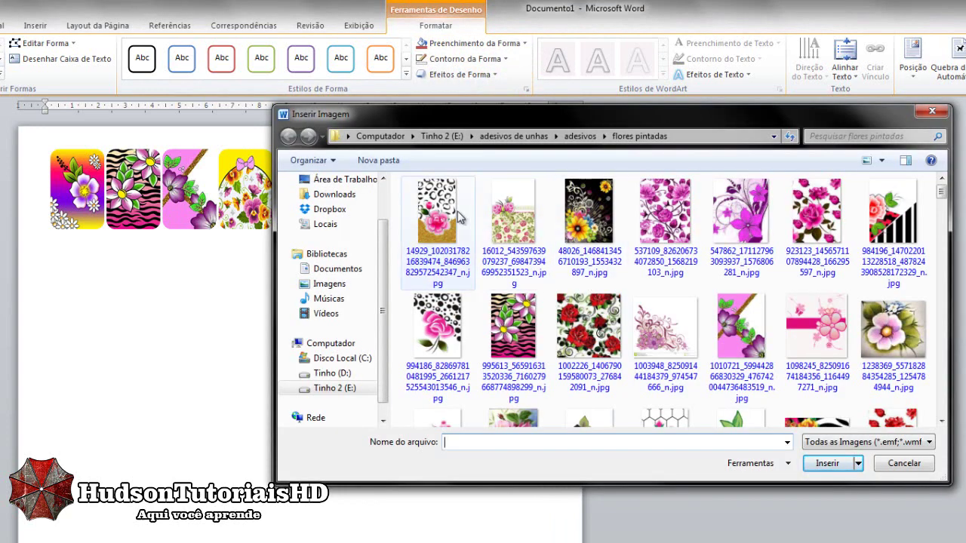
left_click(438, 226)
left_click(828, 464)
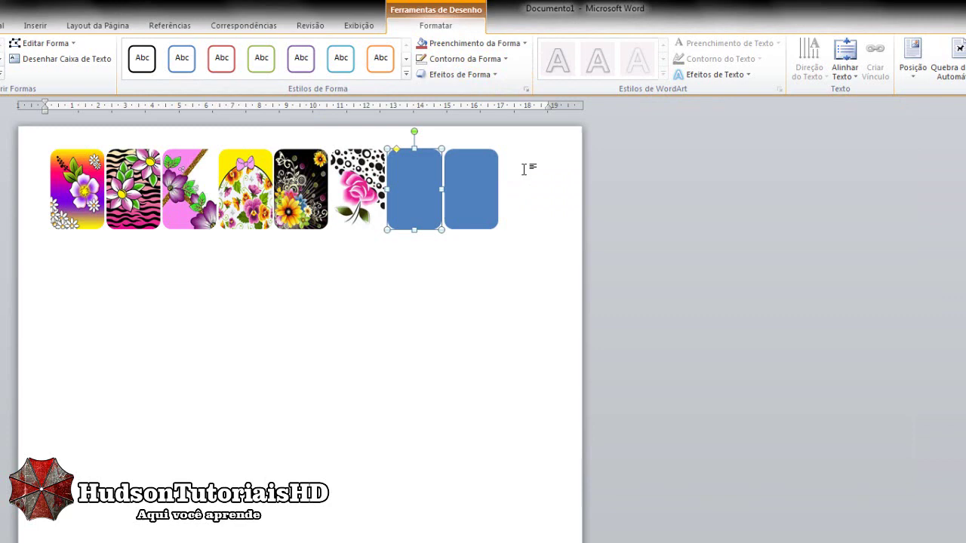
- Fill the eighth rounded rectangle with the pink rose on black-and-white stripes picture
left_click(466, 180)
left_click(525, 43)
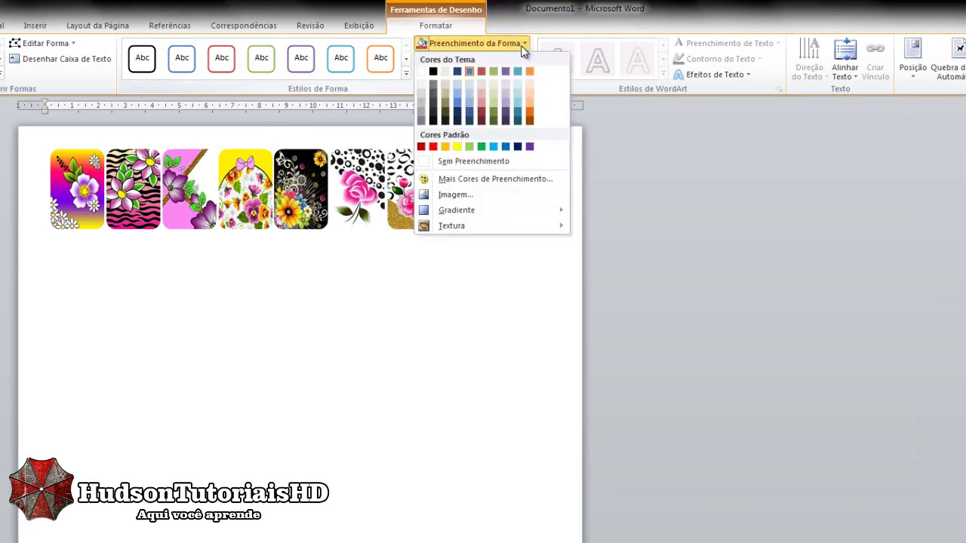
left_click(462, 194)
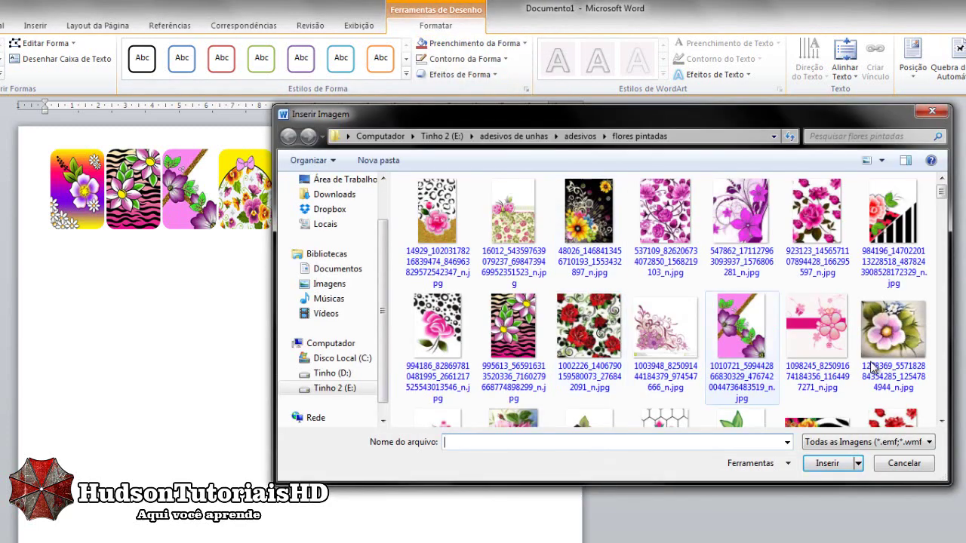
left_click(893, 219)
left_click(827, 464)
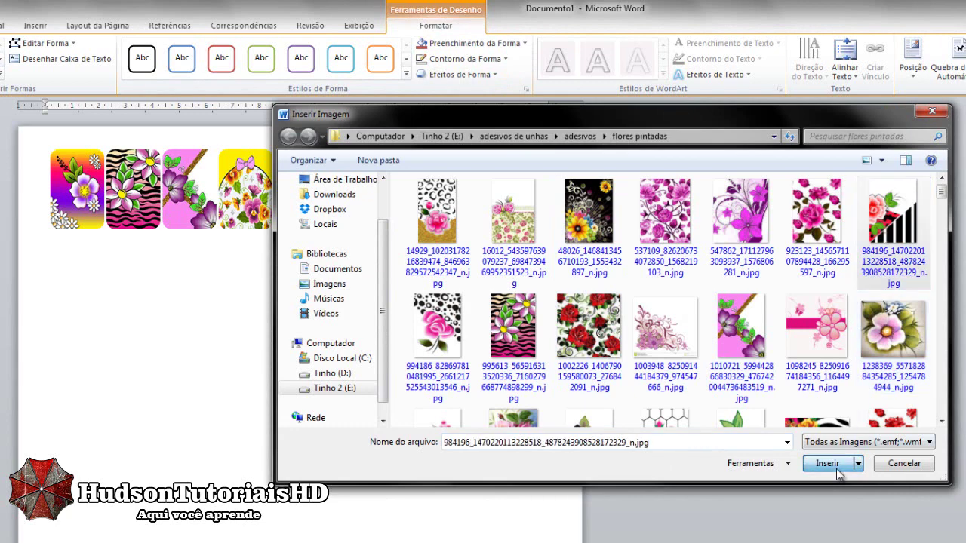